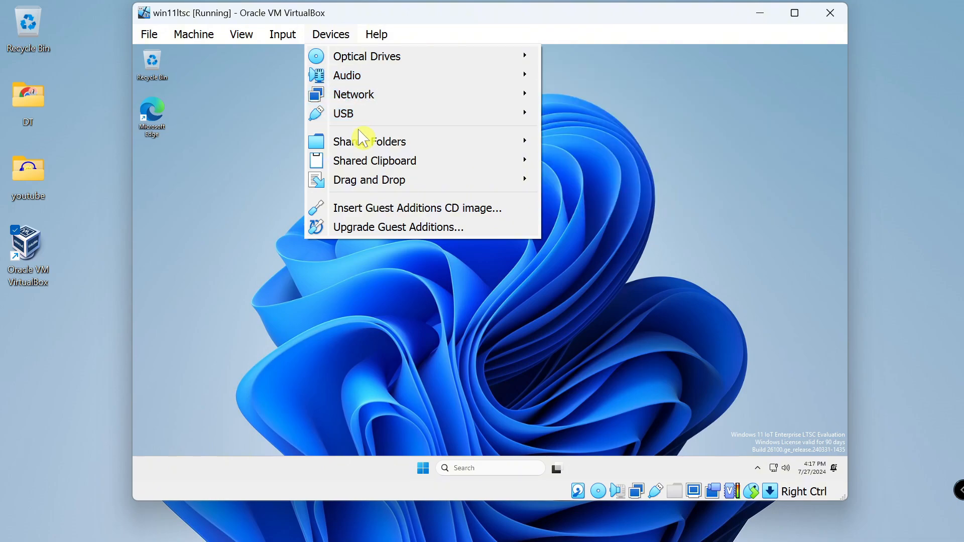
Insert the Guest Additions CD image into the win11ltsc machine and open that CD drive in the guest's File Explorer.
left_click(395, 213)
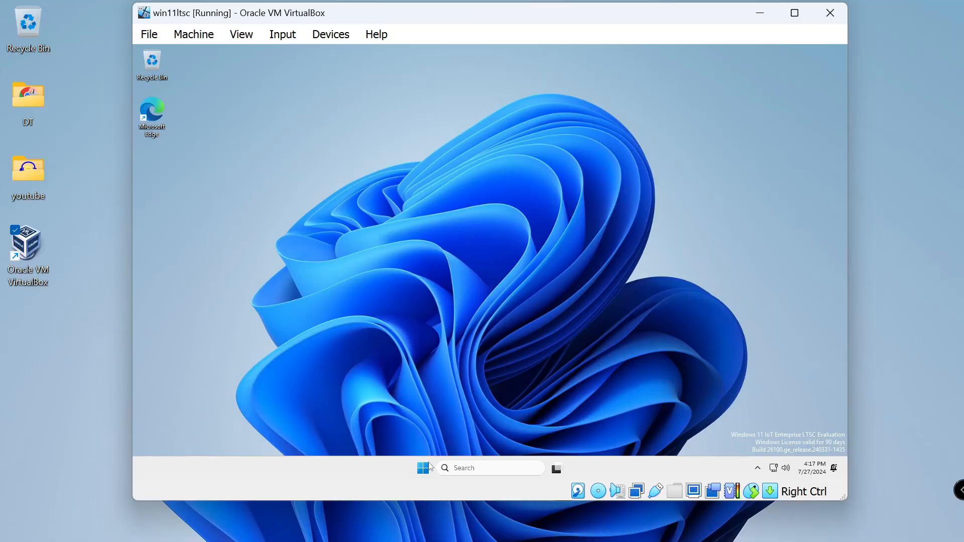
right_click(424, 470)
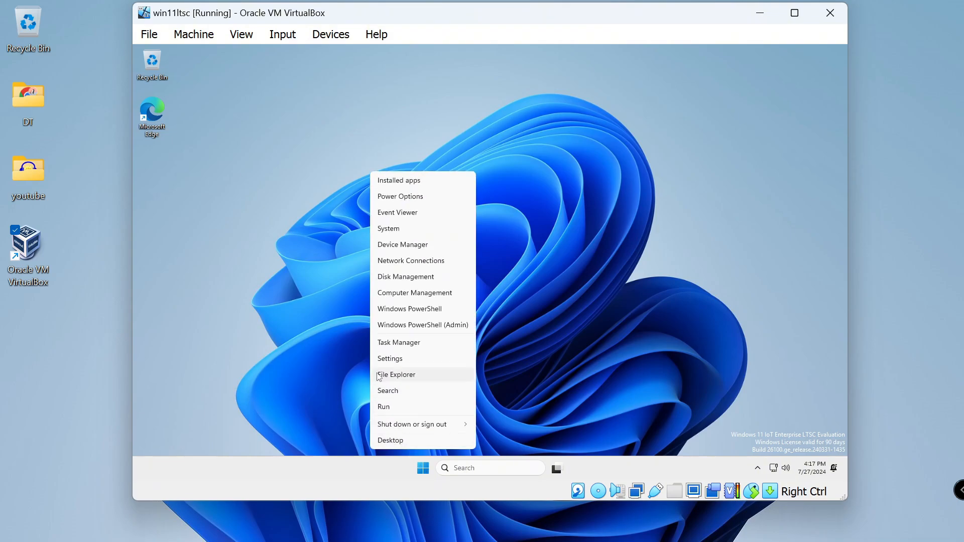
left_click(407, 377)
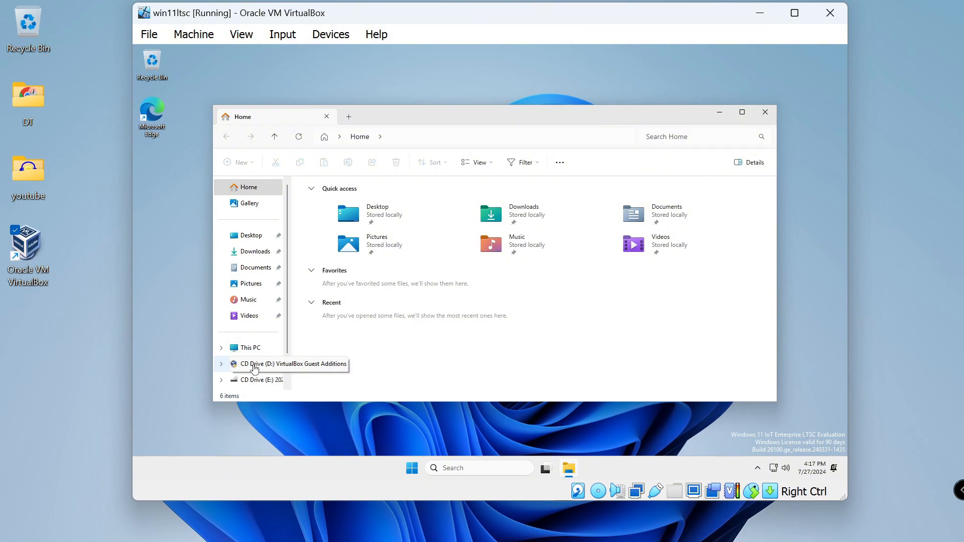
left_click(254, 365)
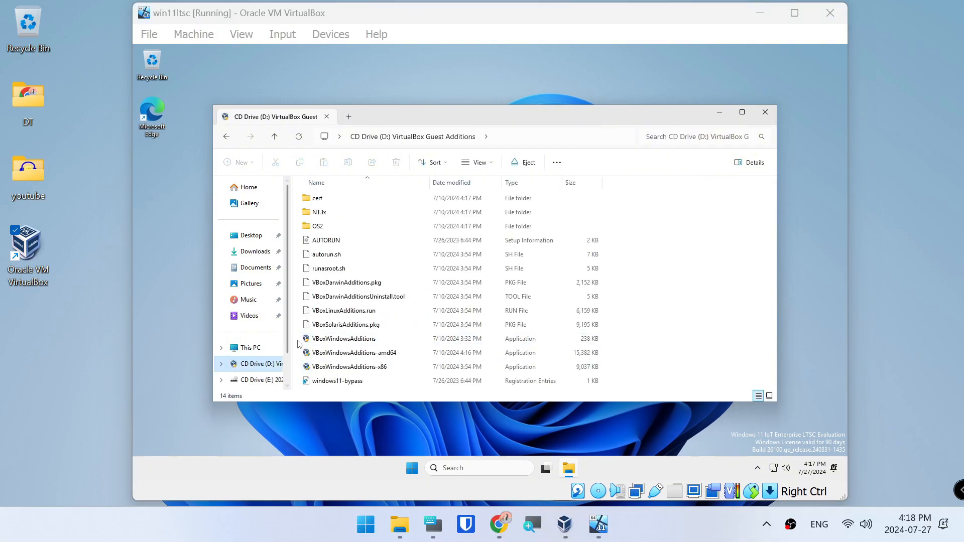
Run VBoxWindowsAdditions with administrator approval, install it with the default folder and components, and reboot the guest immediately.
double_click(345, 340)
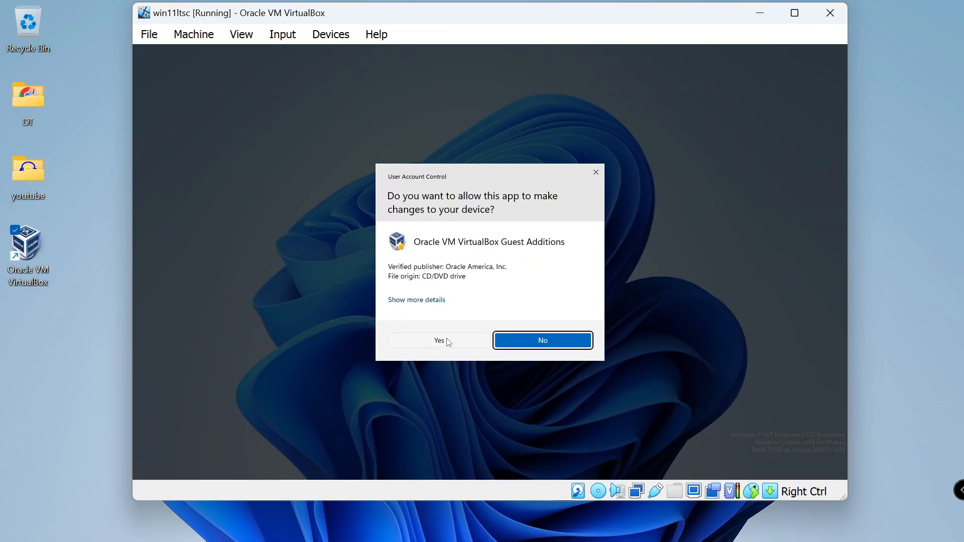
left_click(439, 340)
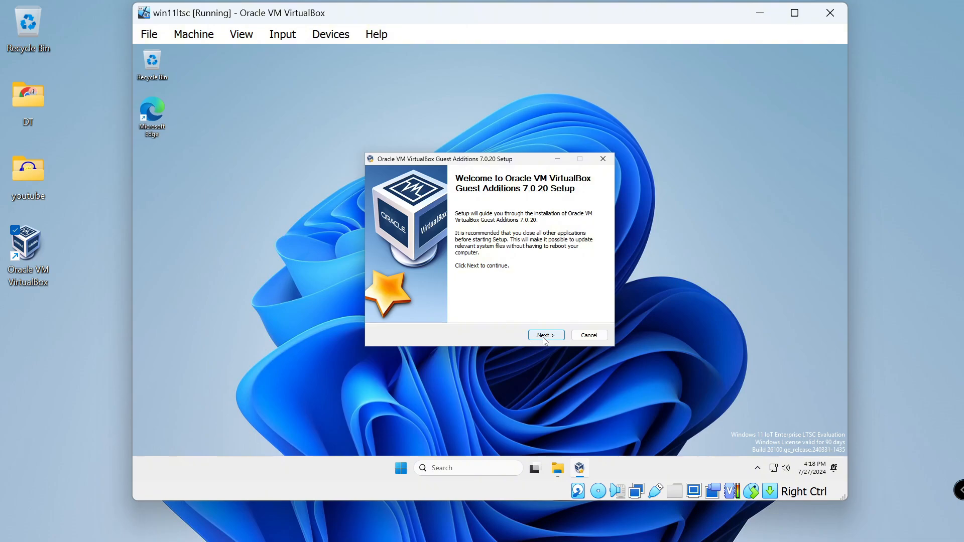
left_click(545, 336)
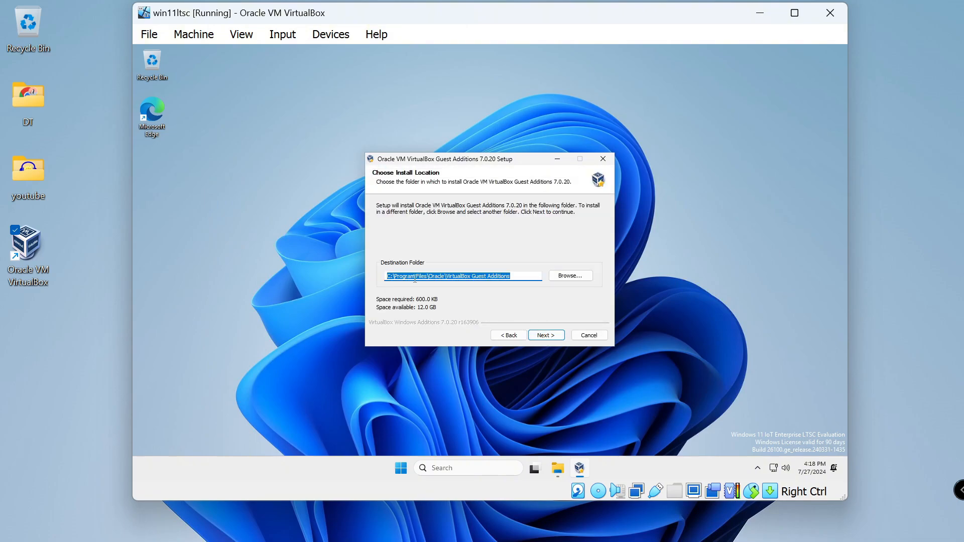
left_click(544, 336)
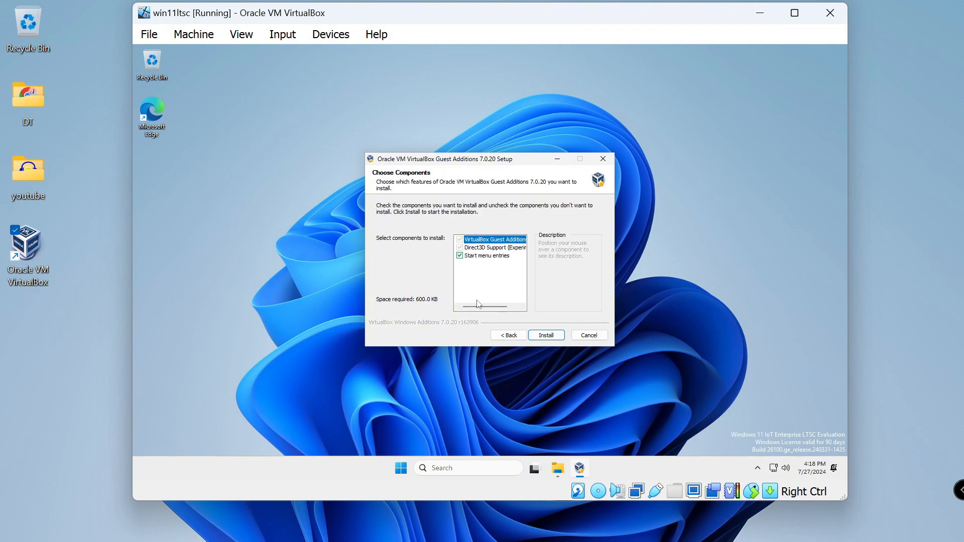
left_click(546, 335)
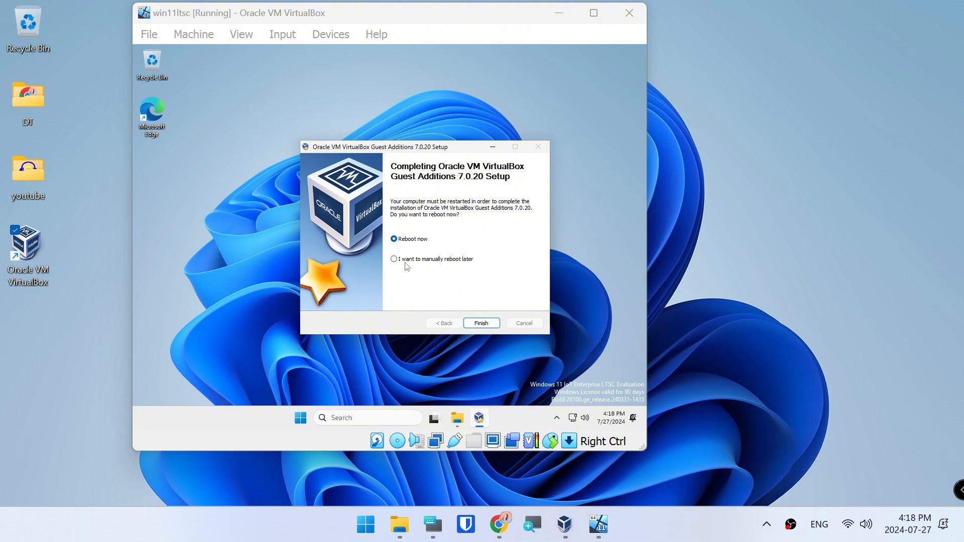
left_click(481, 323)
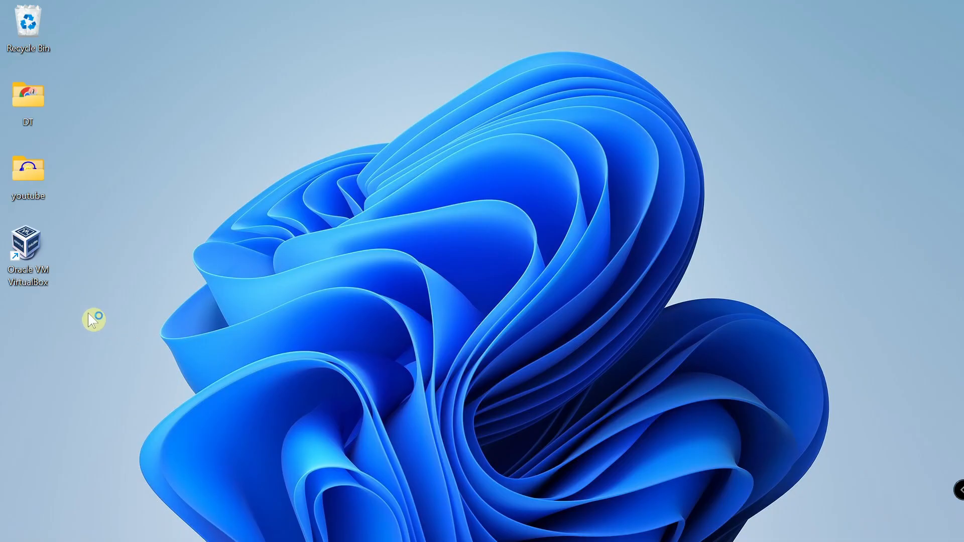
Open Oracle VM VirtualBox Manager and set the win11ltsc machine's shared clipboard to Bidirectional.
double_click(28, 266)
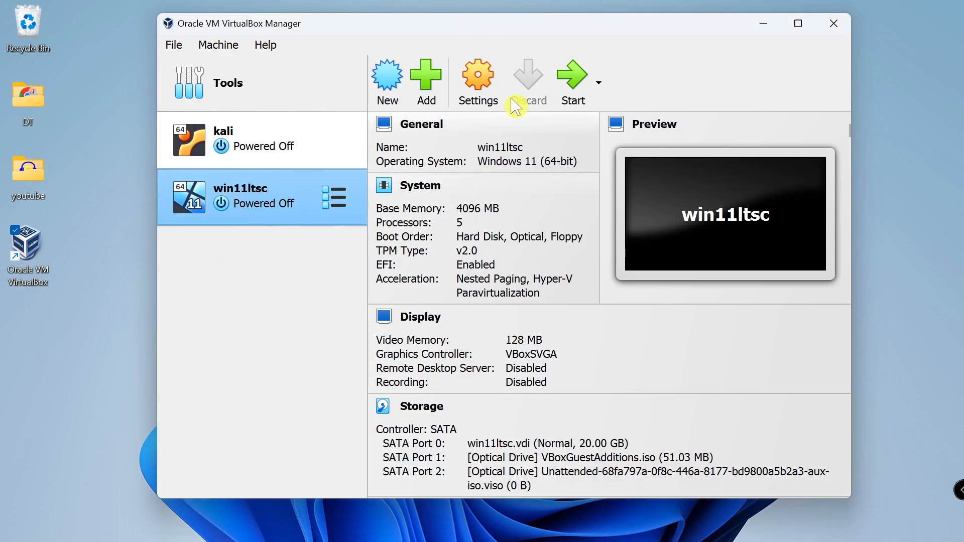
left_click(483, 83)
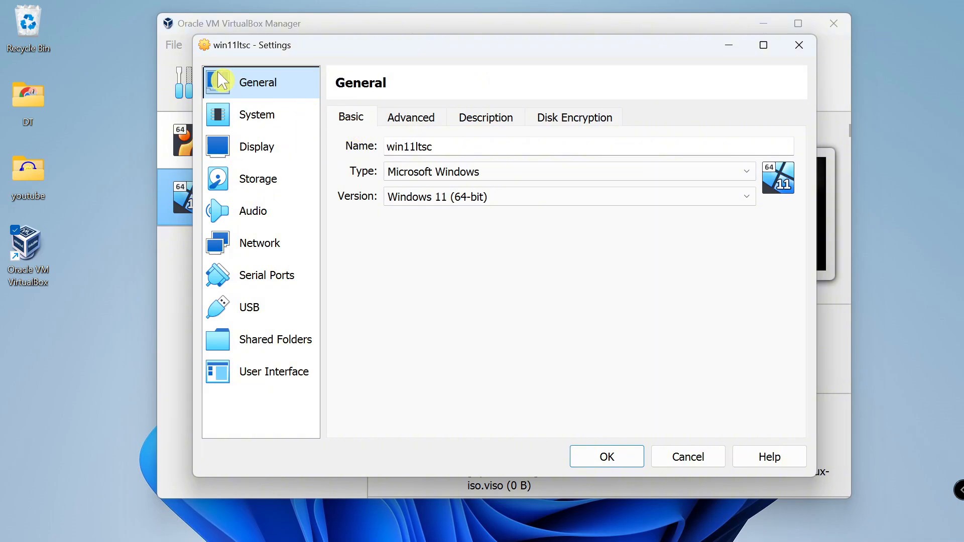
left_click(411, 121)
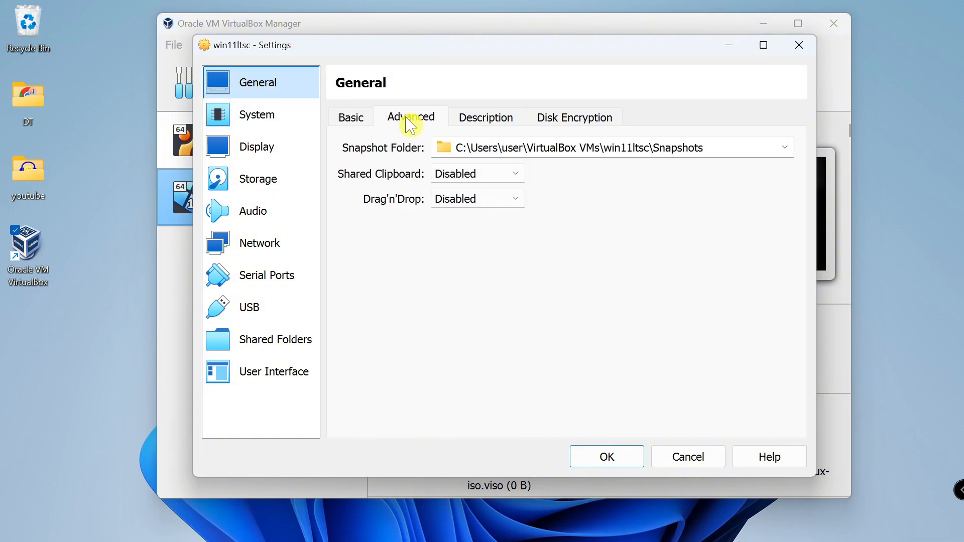
left_click(480, 172)
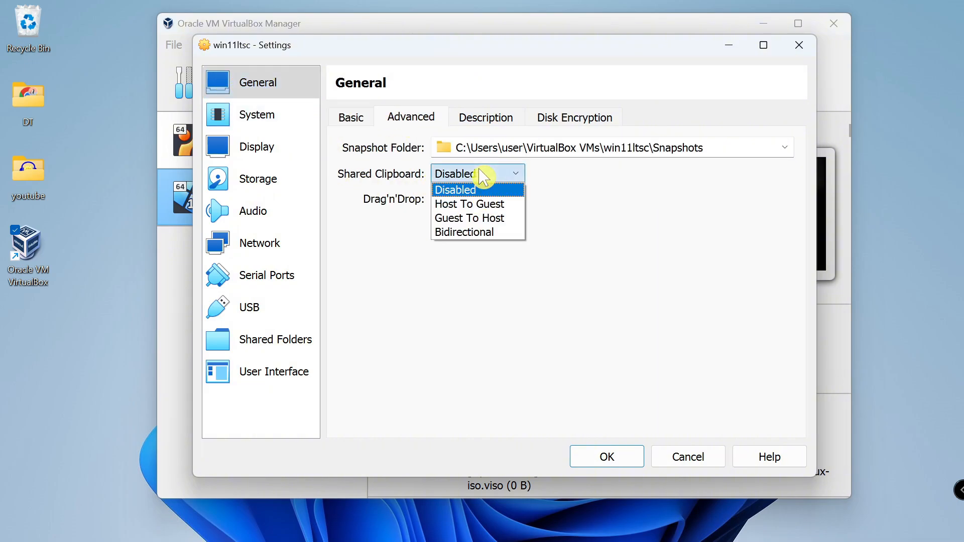
left_click(455, 232)
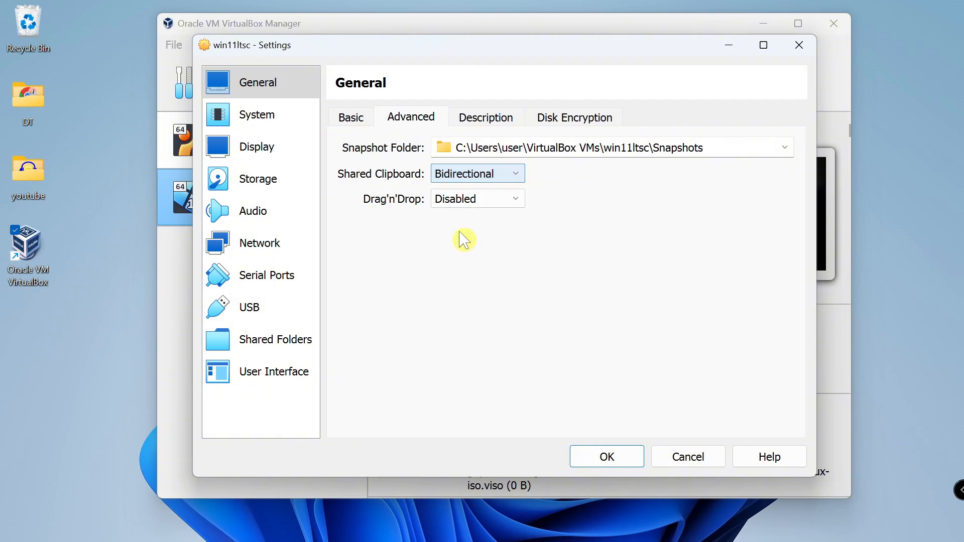
Set the machine's Drag'n'Drop to Bidirectional and enable 3D acceleration for its display.
left_click(458, 199)
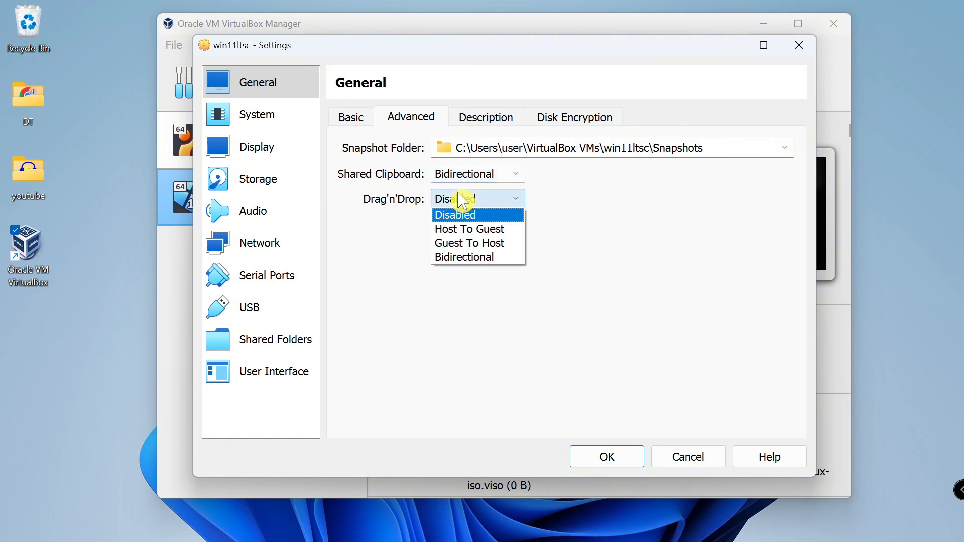
left_click(463, 259)
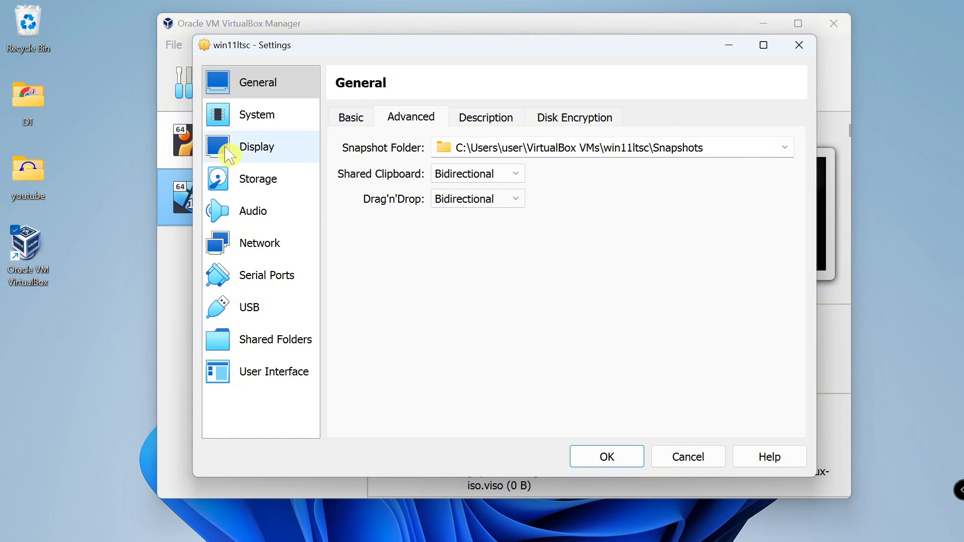
left_click(243, 156)
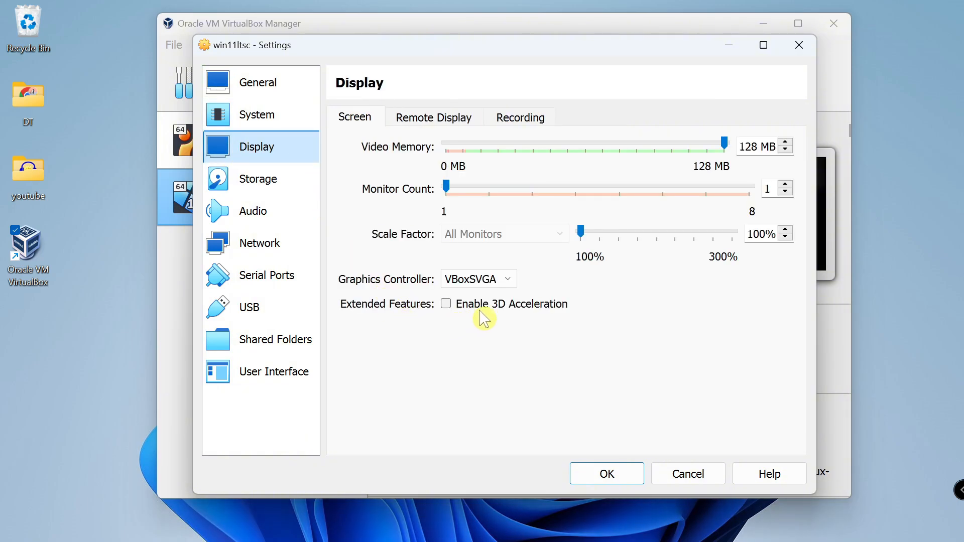
left_click(446, 305)
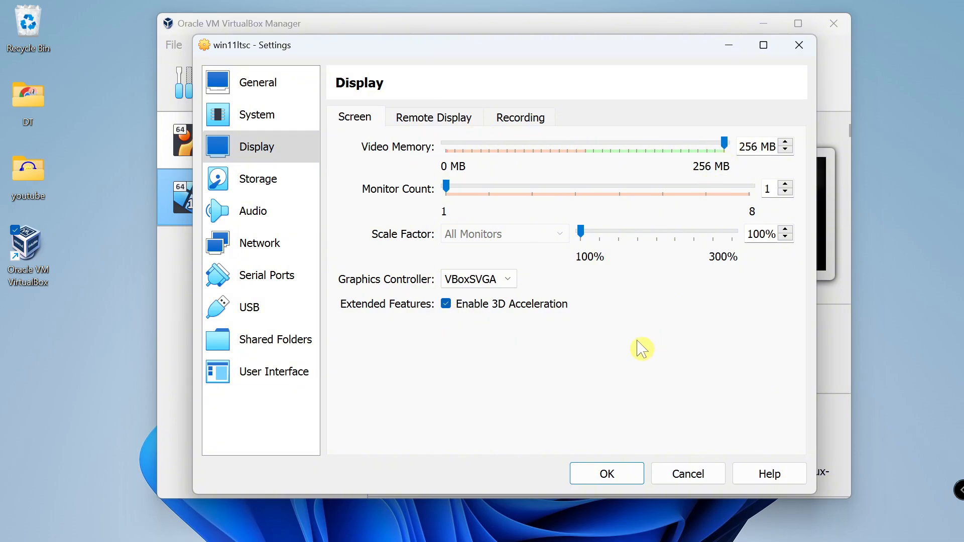
Start adding a shared folder to the machine and browse to the host's C: drive for its path.
left_click(261, 347)
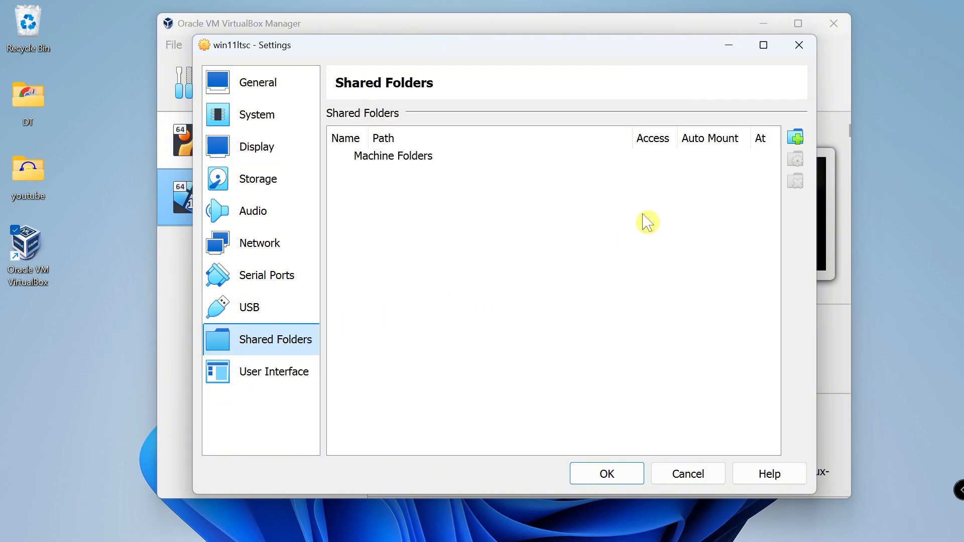
left_click(796, 139)
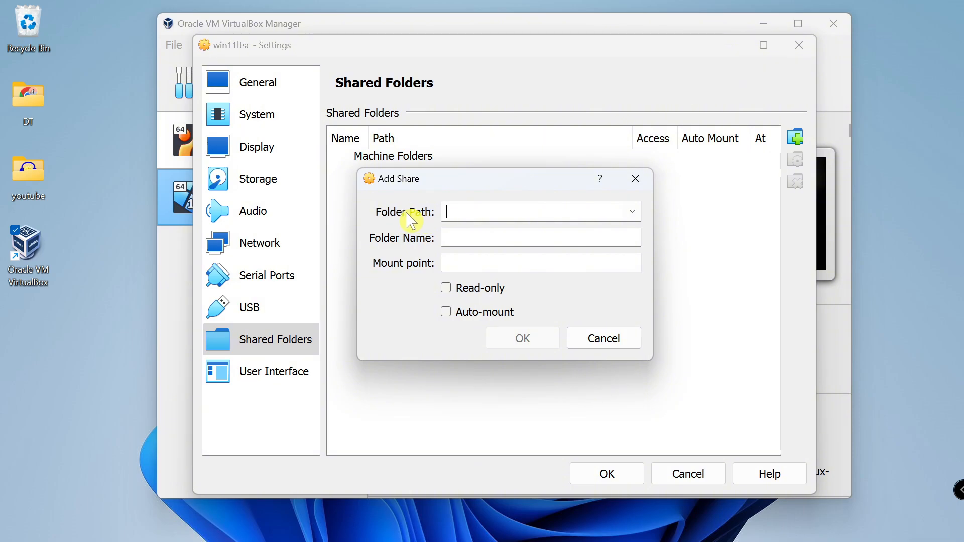
left_click(636, 214)
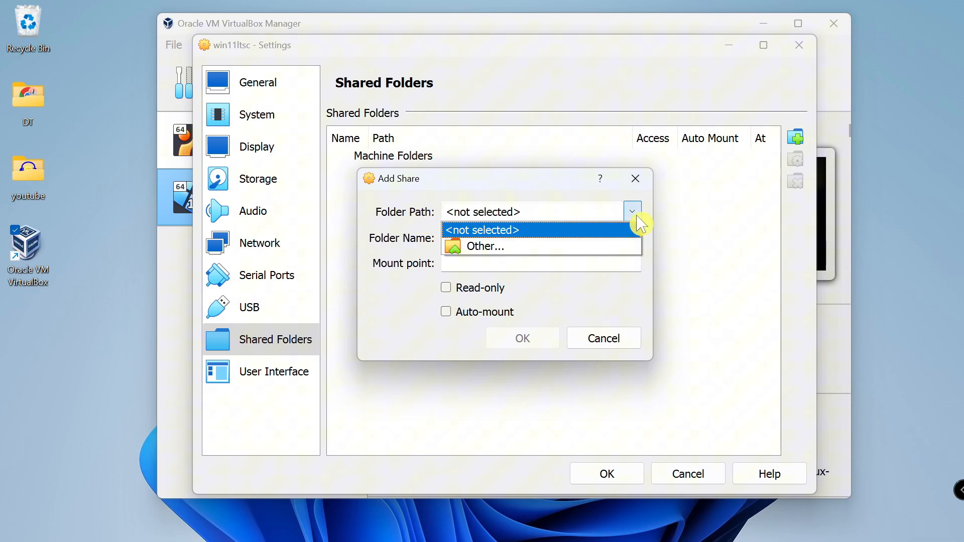
left_click(479, 247)
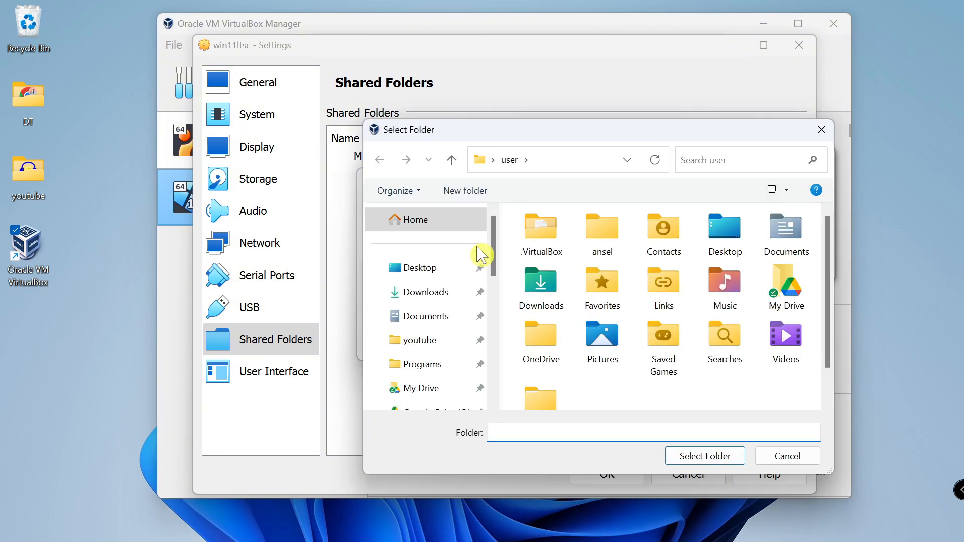
scroll(451, 286, "down", 3)
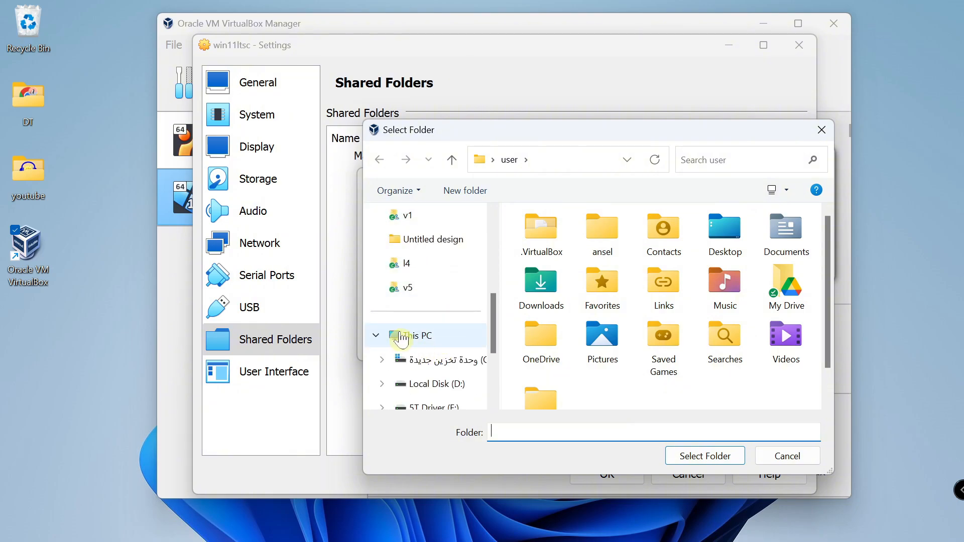
left_click(402, 339)
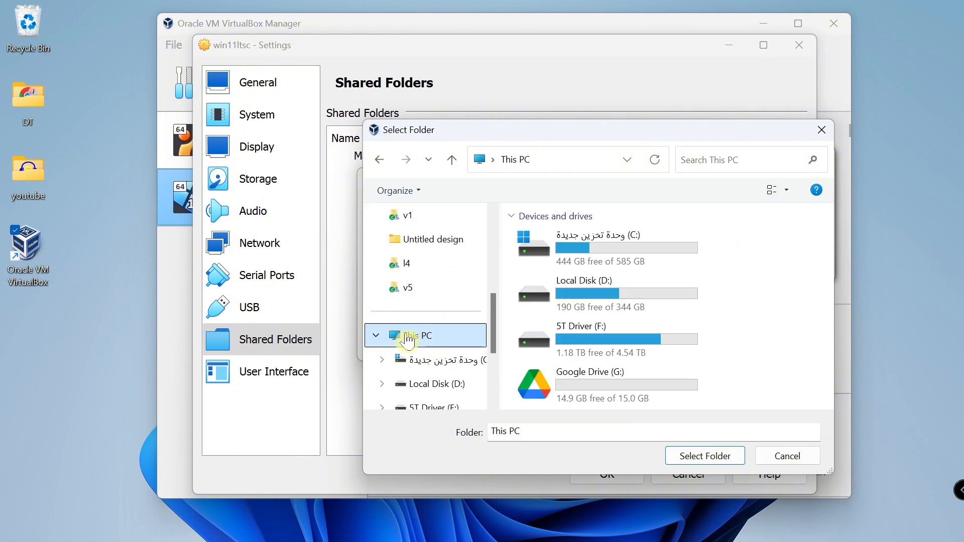
double_click(584, 241)
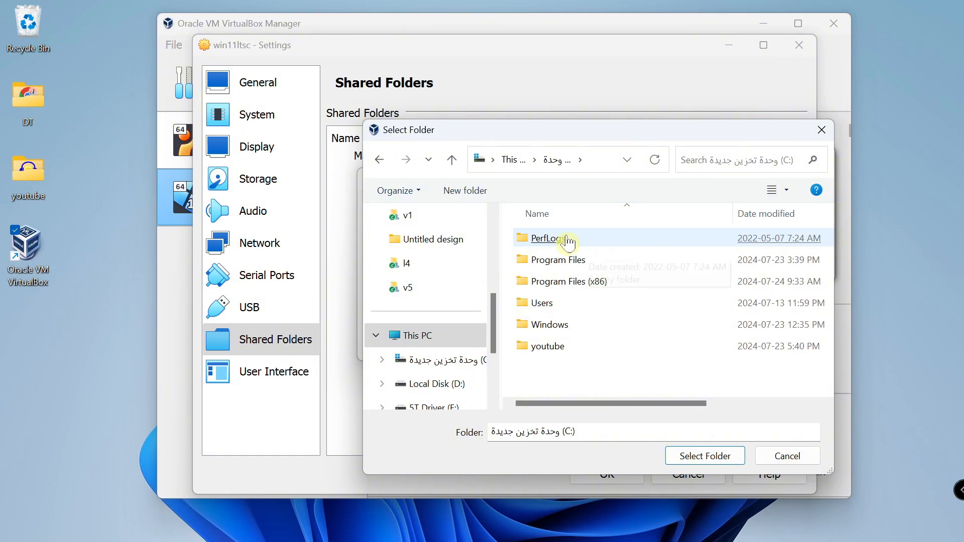
Create a new folder named win11ltsc-share in the root of the C: drive.
left_click(461, 197)
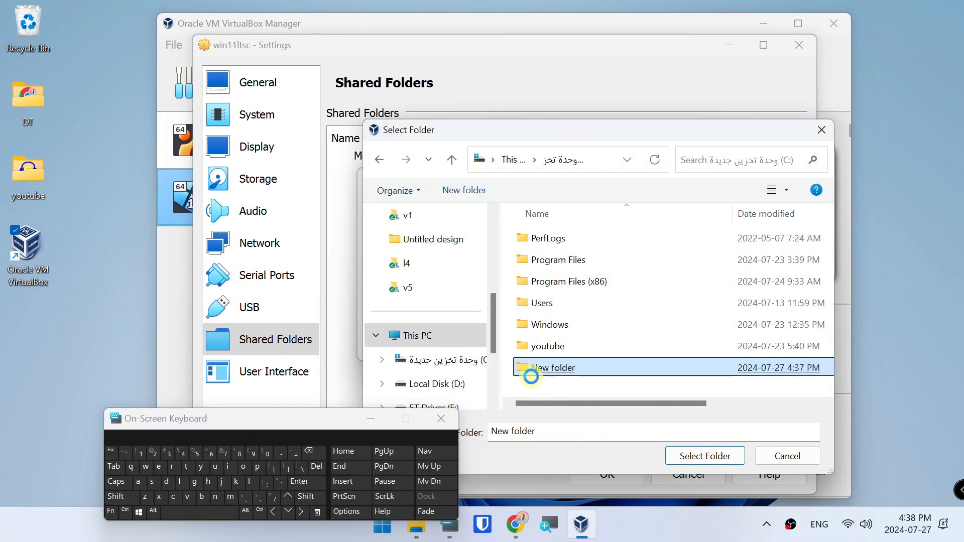
right_click(533, 374)
left_click(588, 509)
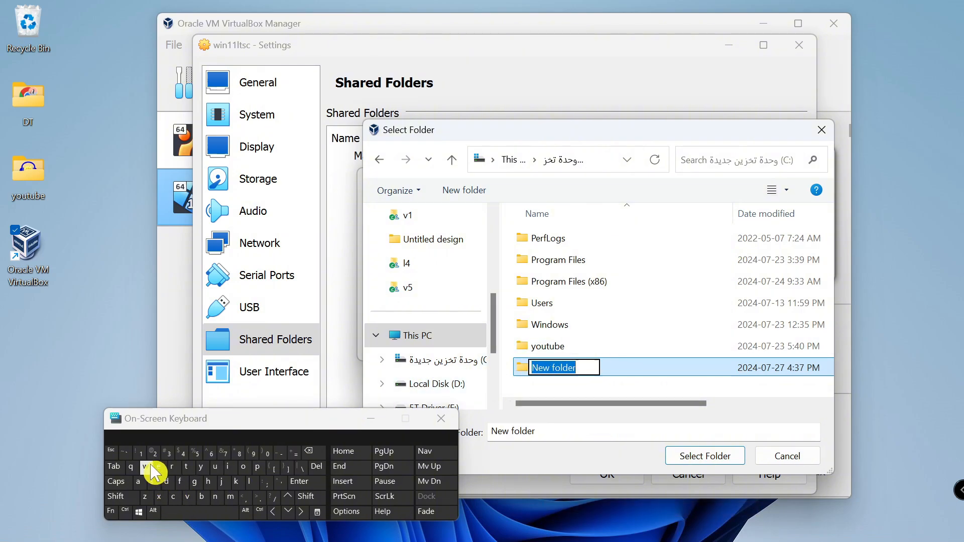
type("win11ltsc-share")
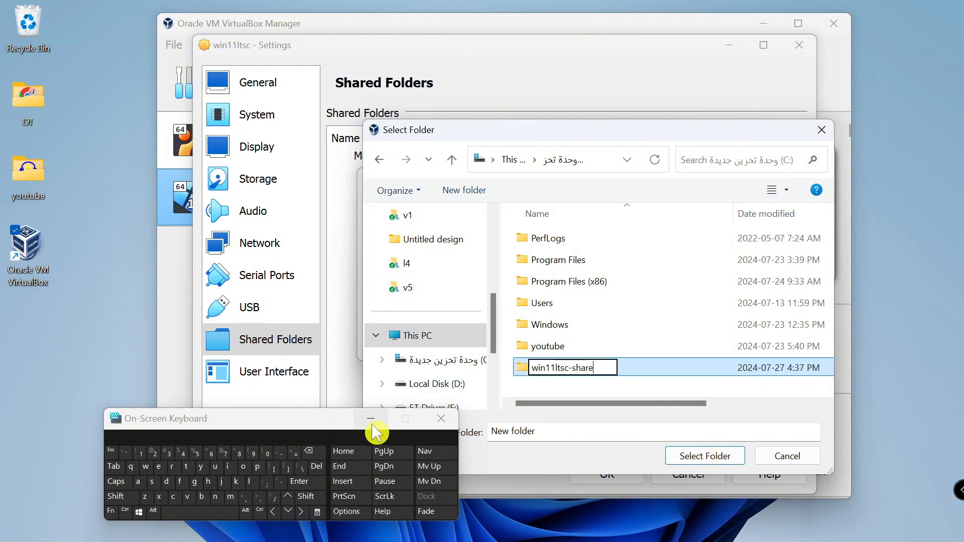
left_click(304, 482)
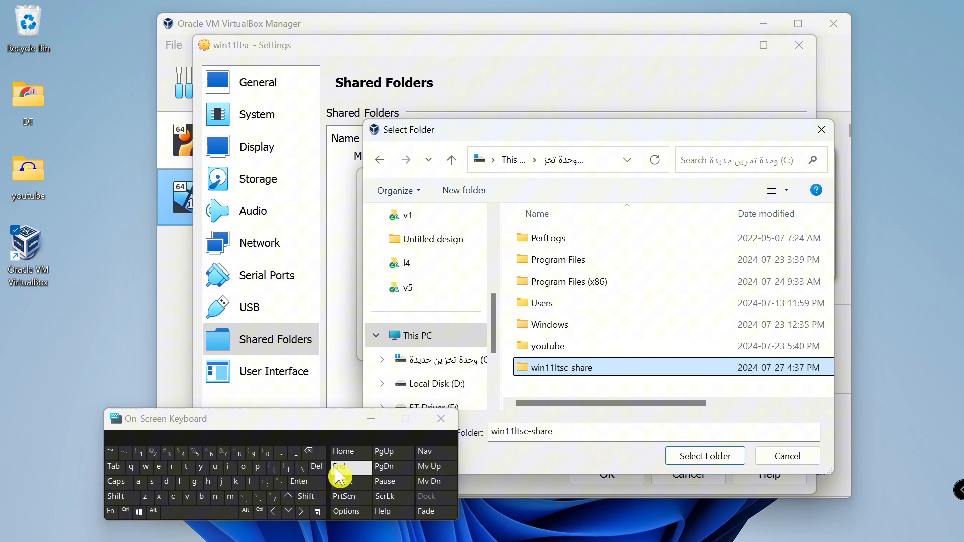
left_click(442, 419)
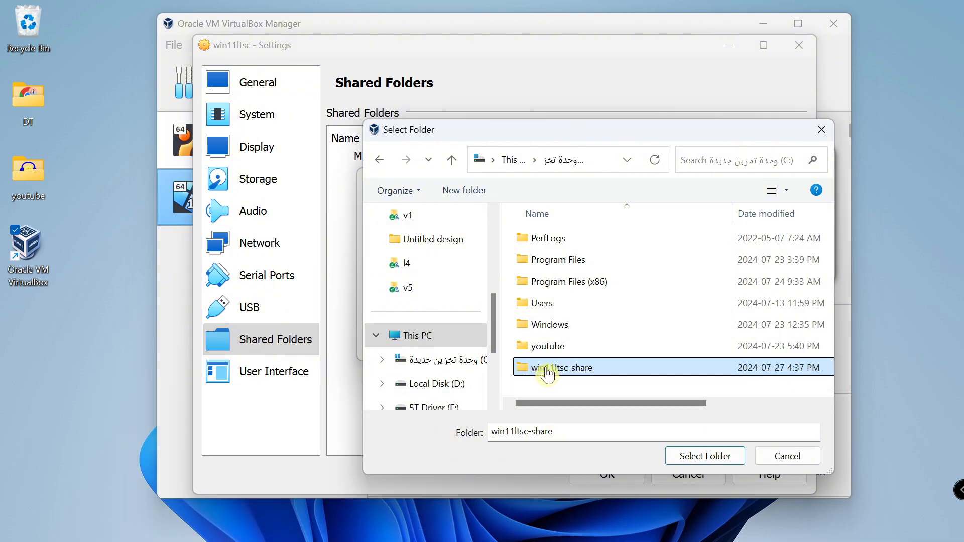
Choose C:\win11ltsc-share as the share's folder path and add the share with Auto-mount enabled.
double_click(581, 370)
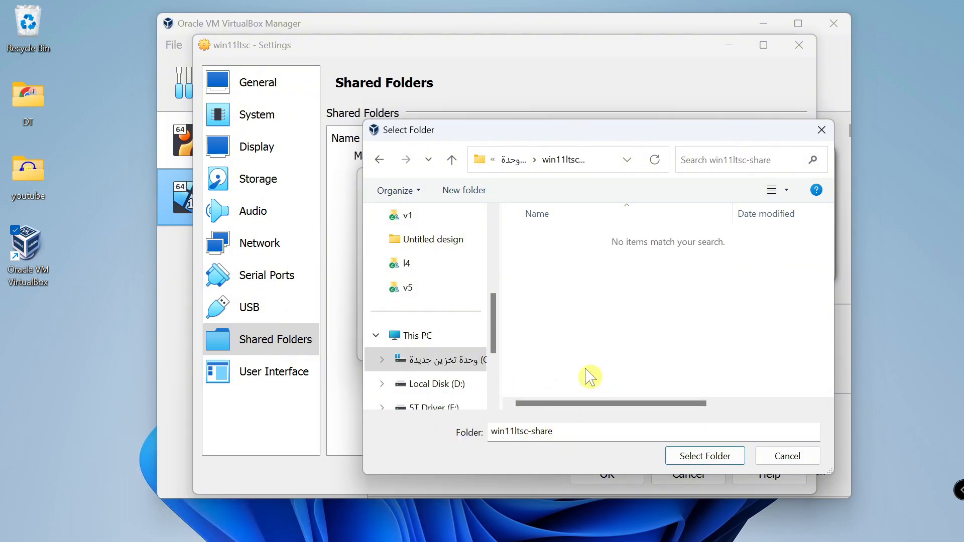
left_click(703, 456)
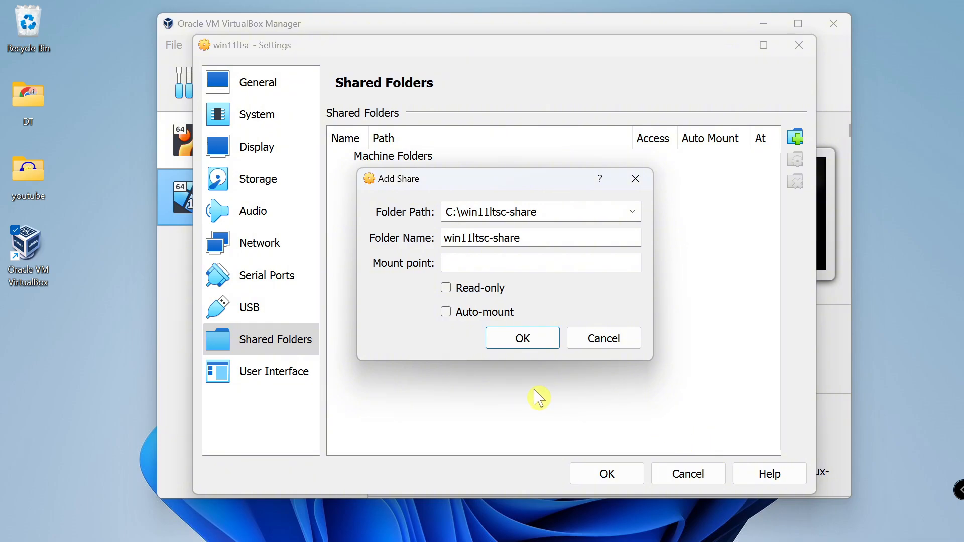
left_click(445, 312)
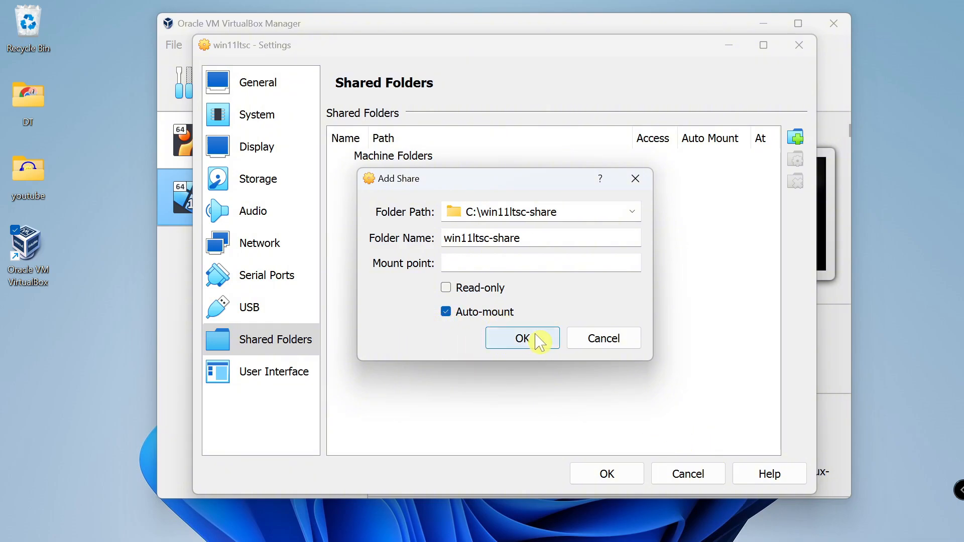
left_click(505, 346)
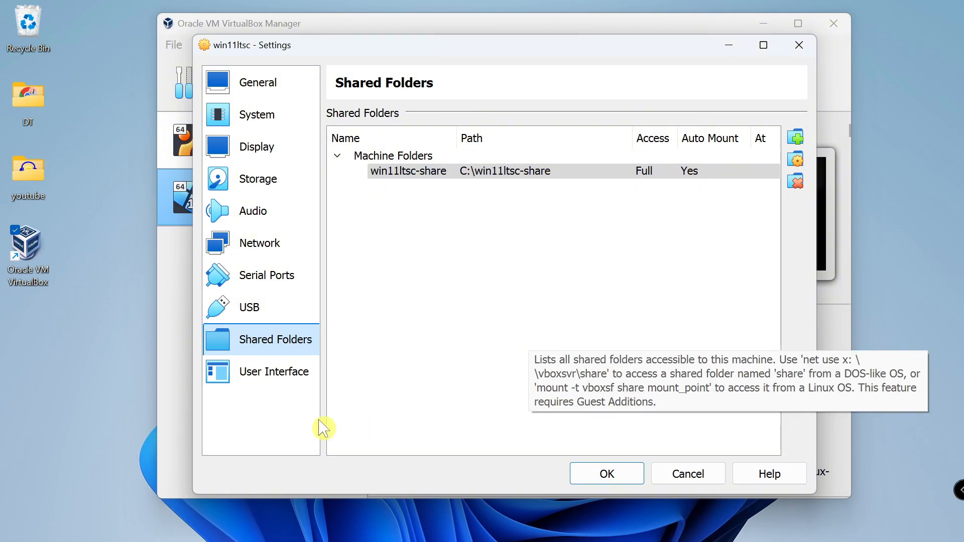
Set the win11ltsc machine's user interface visual state to Scaled and save the machine settings.
left_click(254, 381)
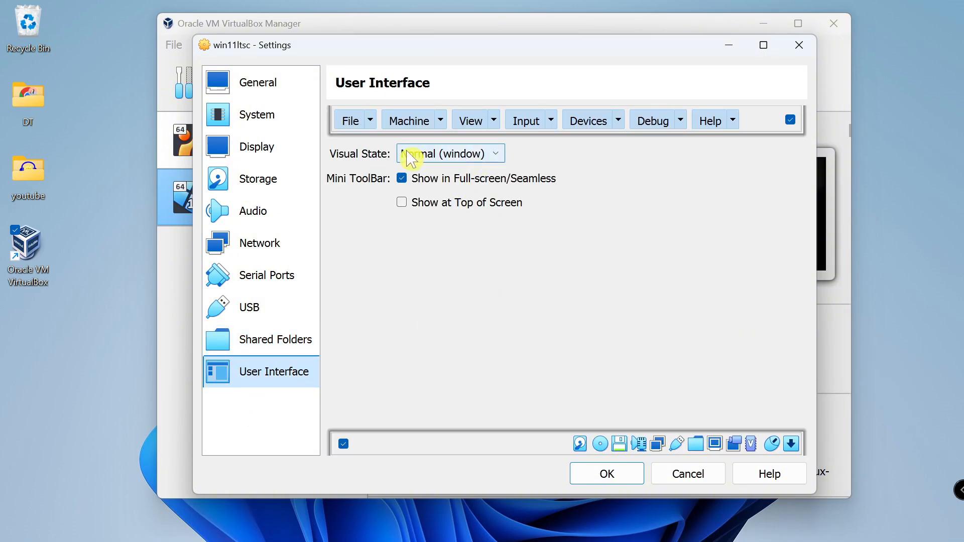
left_click(490, 155)
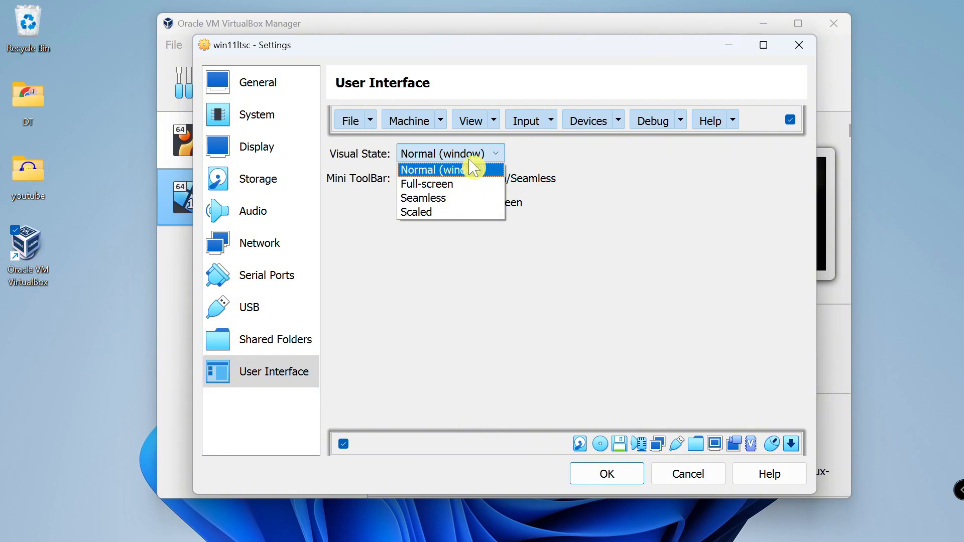
left_click(427, 212)
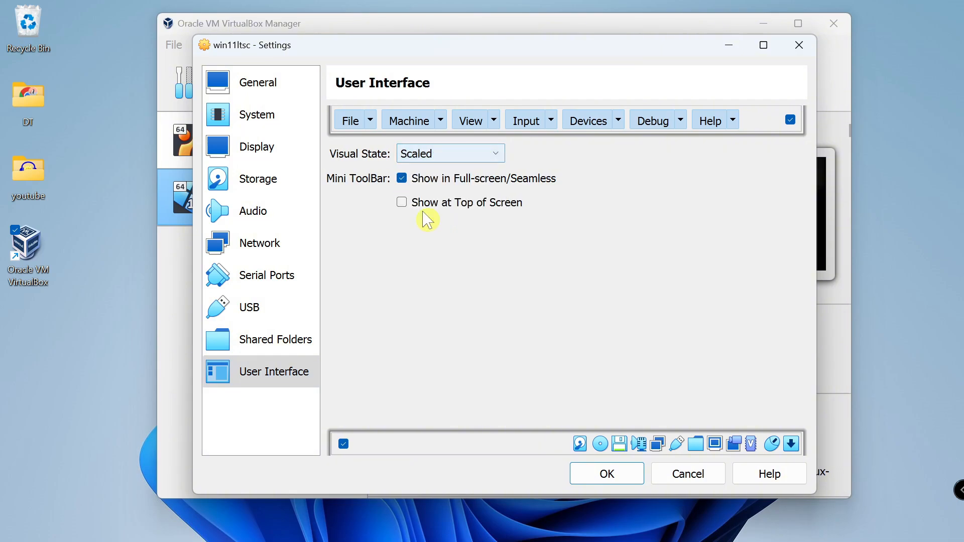
left_click(603, 475)
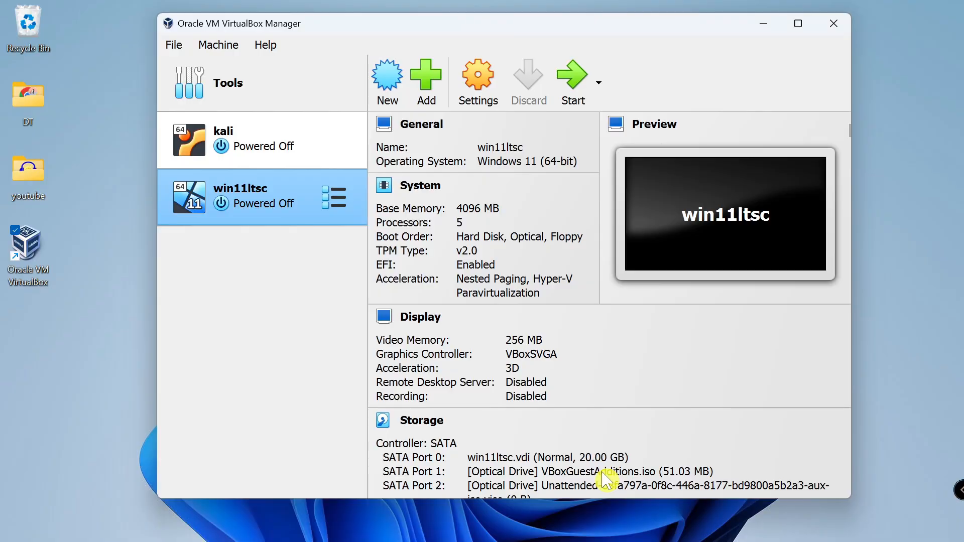
Start the win11ltsc machine and open a new text document created on its desktop.
left_click(573, 80)
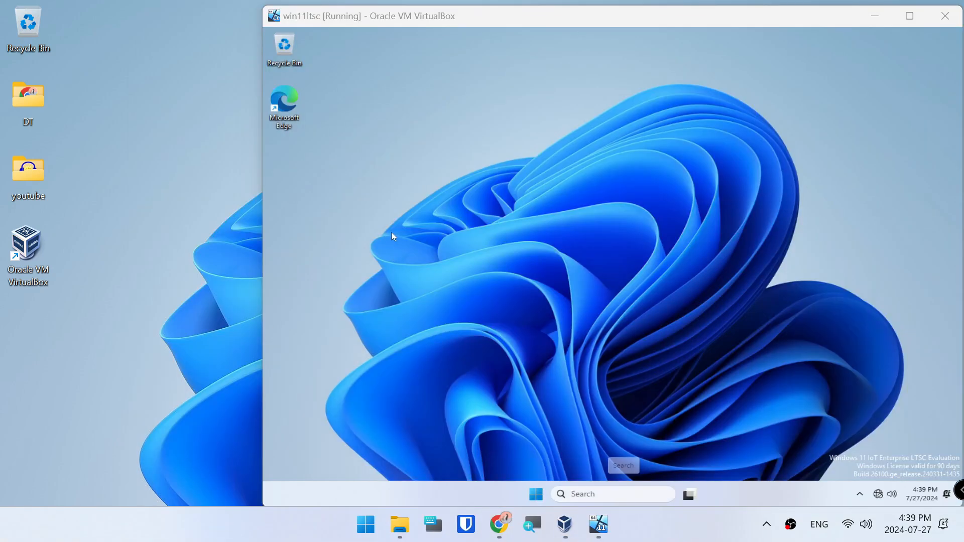
right_click(357, 151)
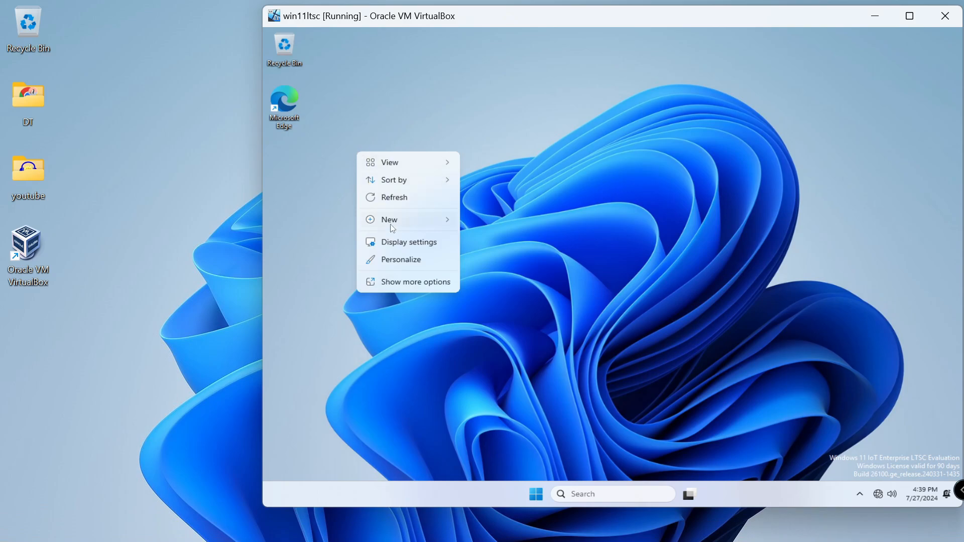
mouse_move(391, 224)
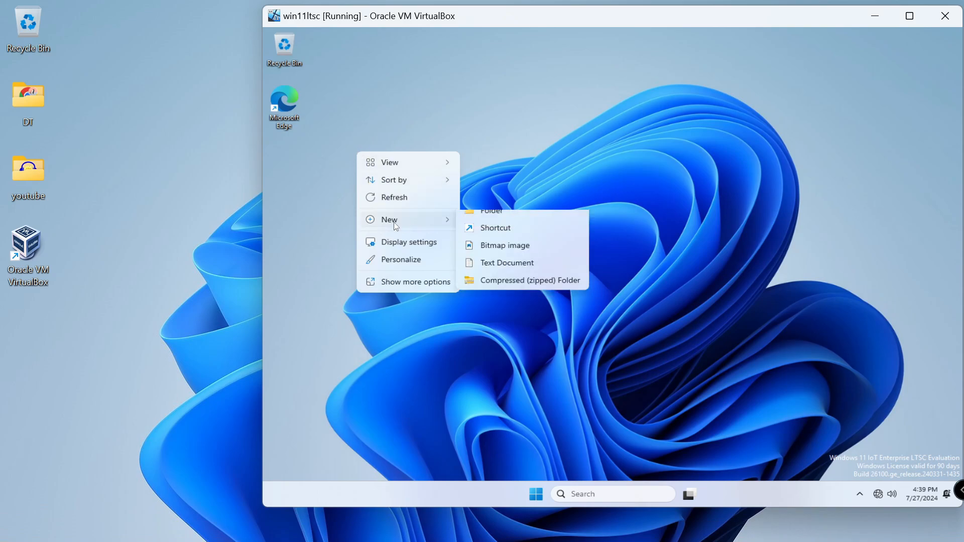
left_click(489, 273)
double_click(372, 161)
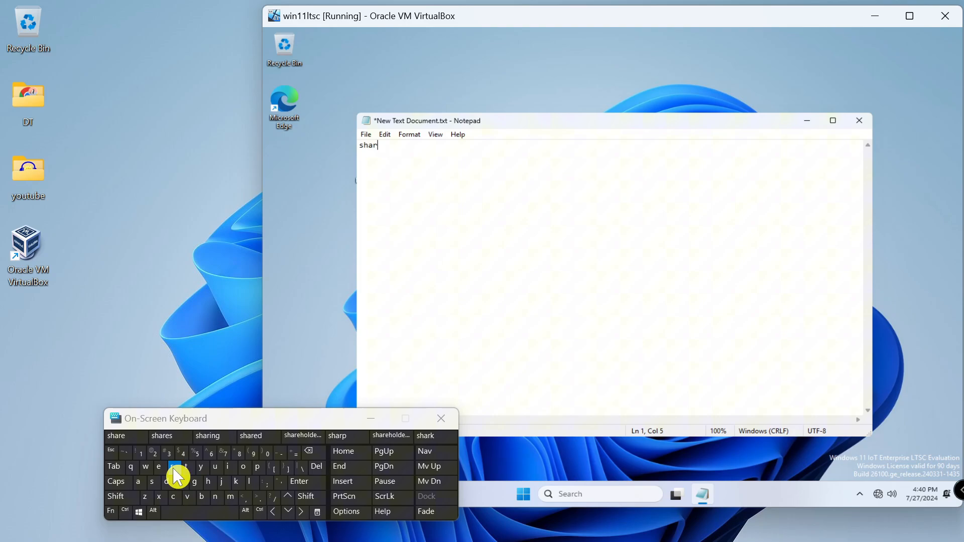
Write "share test 1" in the guest's text document using the on-screen keyboard and minimize the keyboard.
left_click(159, 467)
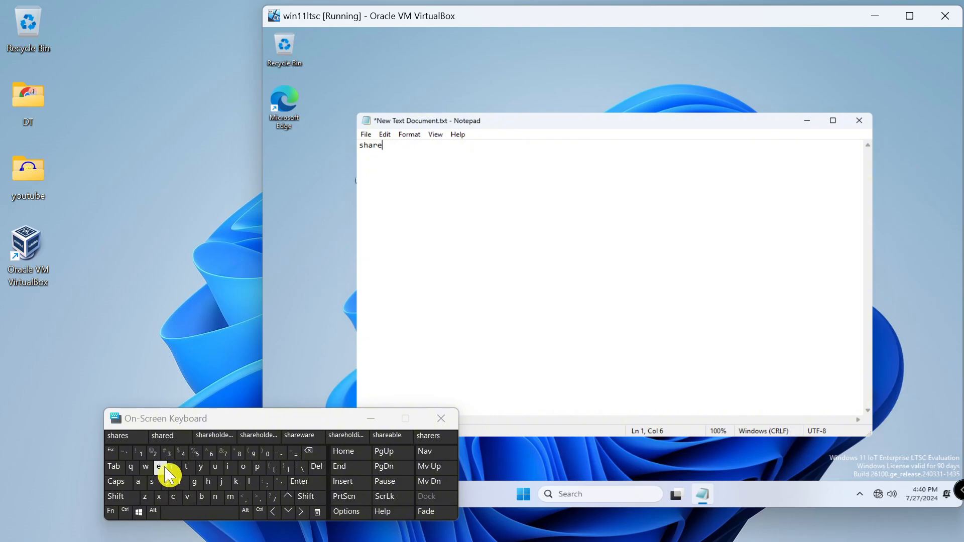
left_click(179, 511)
left_click(187, 468)
left_click(158, 466)
left_click(152, 482)
left_click(186, 466)
left_click(196, 512)
left_click(140, 453)
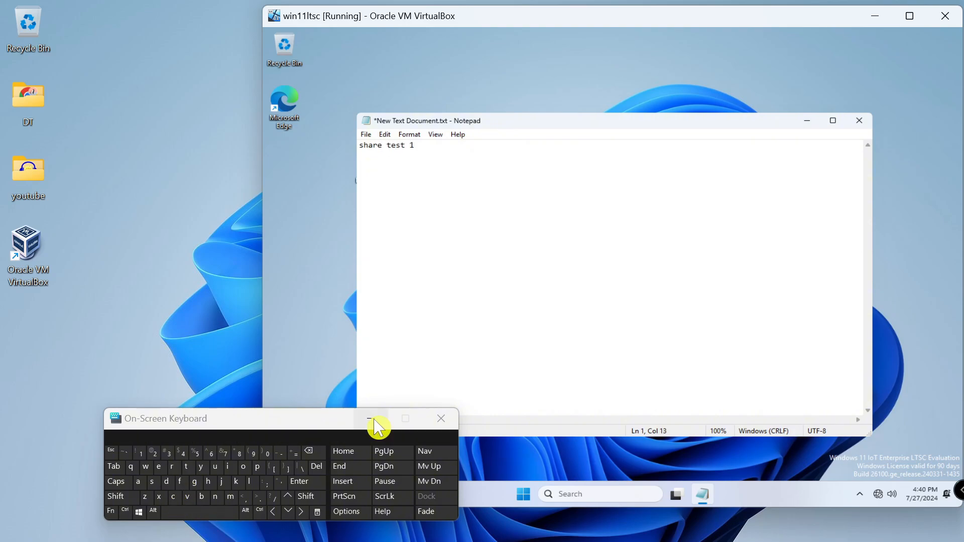
left_click(371, 418)
Copy the line "share test 1" from the guest's text document.
left_click_drag(415, 145, 361, 154)
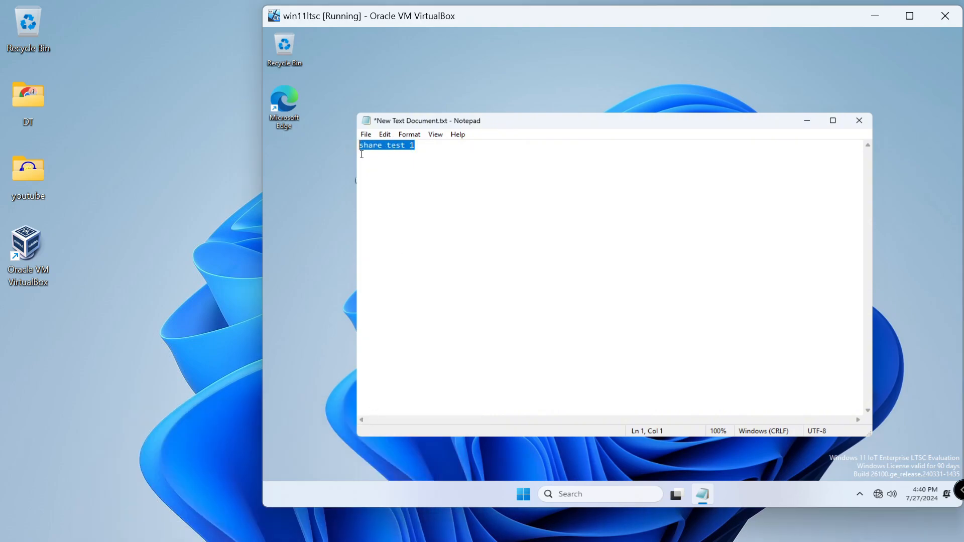
right_click(384, 154)
left_click(402, 183)
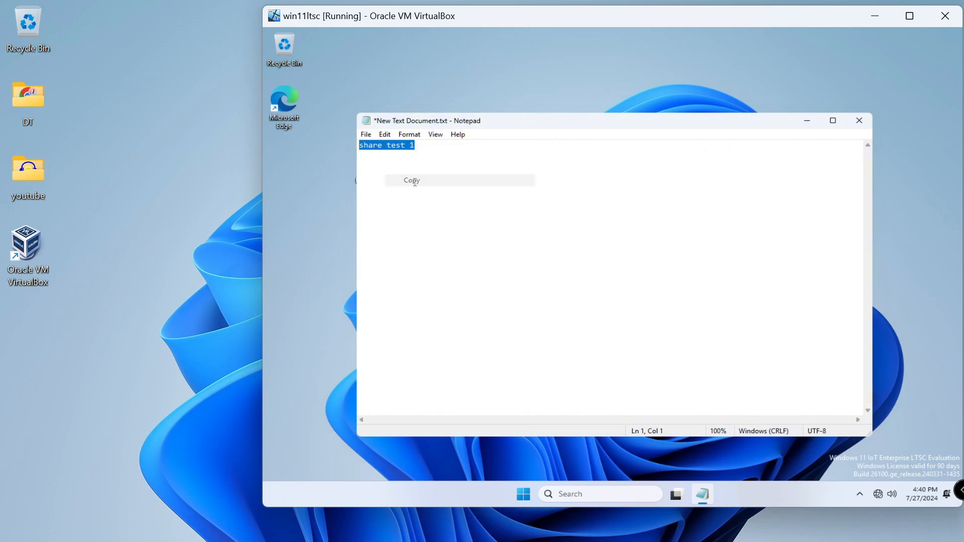
Create a text document on the host desktop and paste the copied guest text into it.
right_click(57, 331)
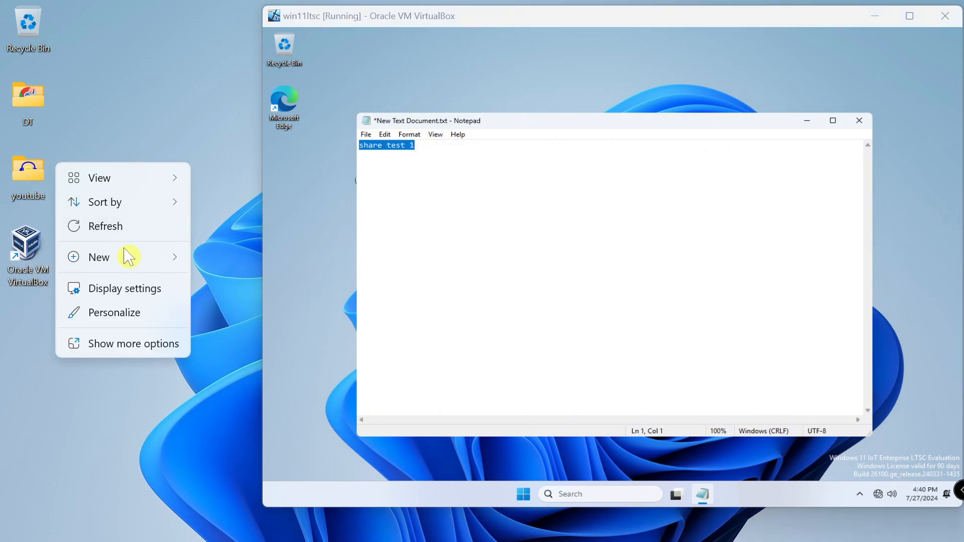
mouse_move(121, 258)
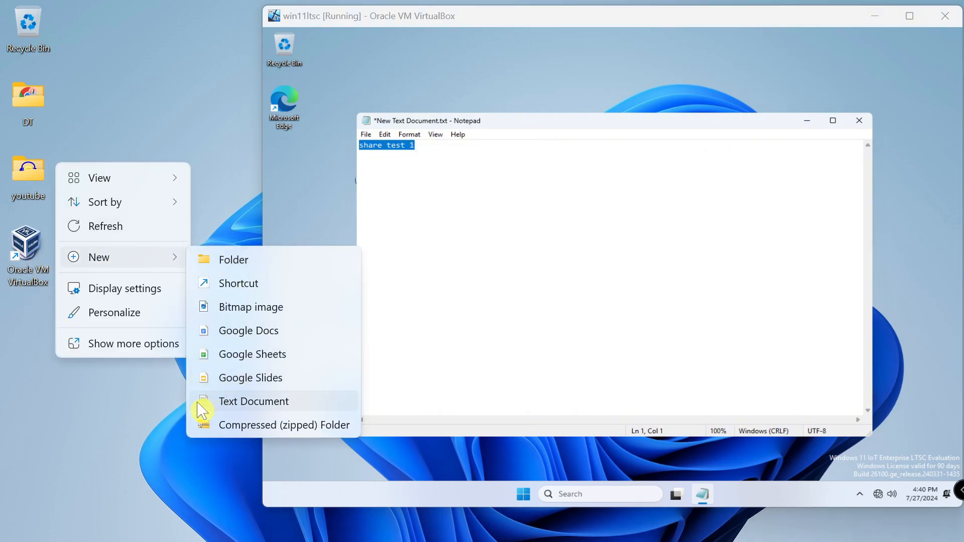
left_click(233, 402)
left_click(90, 331)
double_click(89, 332)
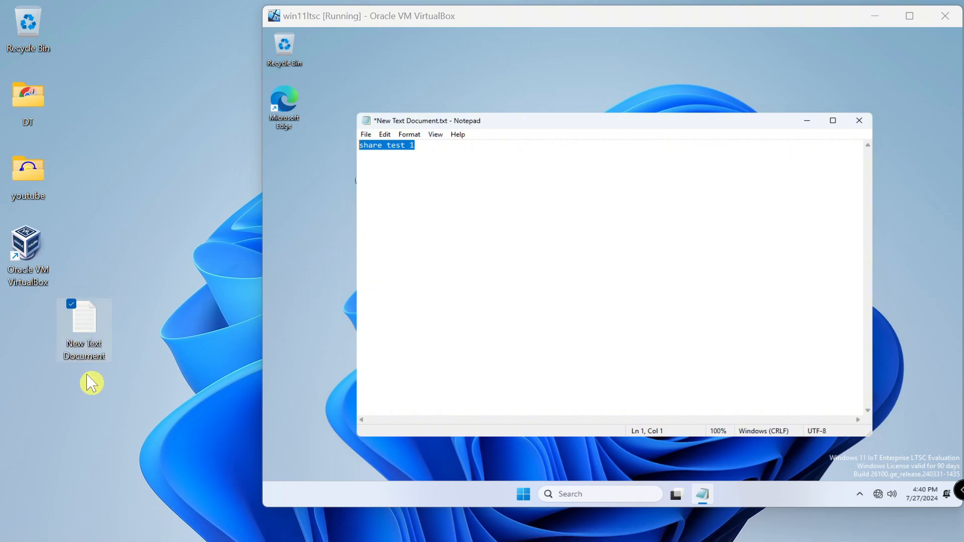
right_click(31, 105)
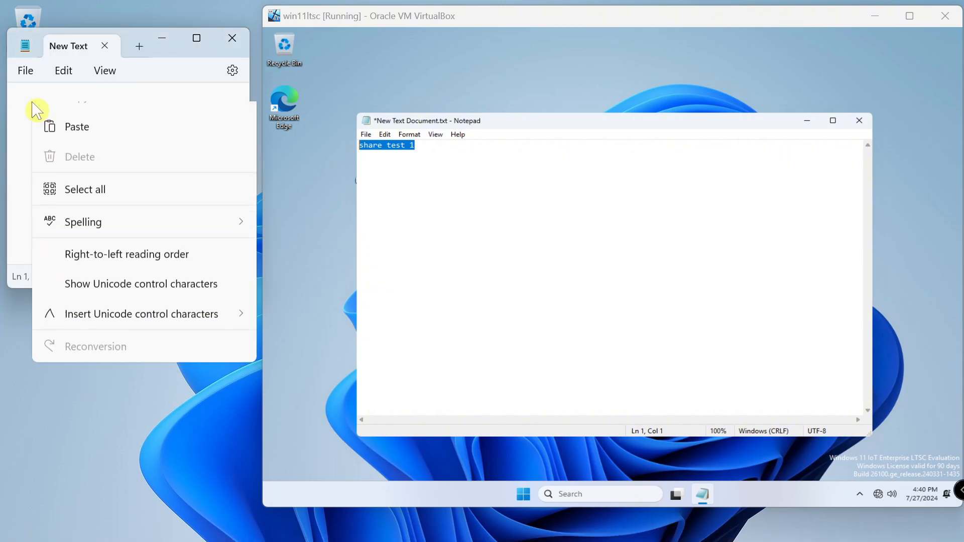
left_click(92, 219)
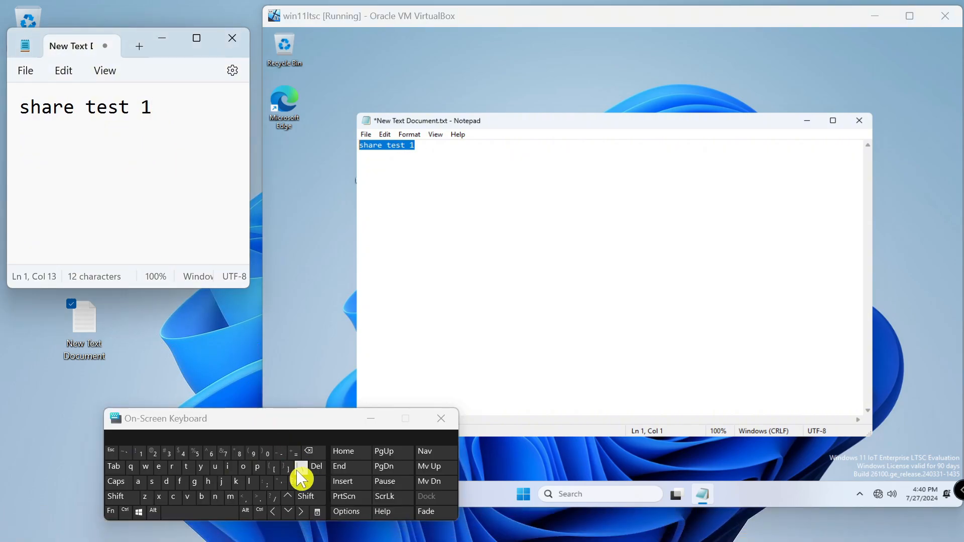
Add "share test 2" as a second line in the host's text document and copy that line.
left_click(300, 480)
type("share test")
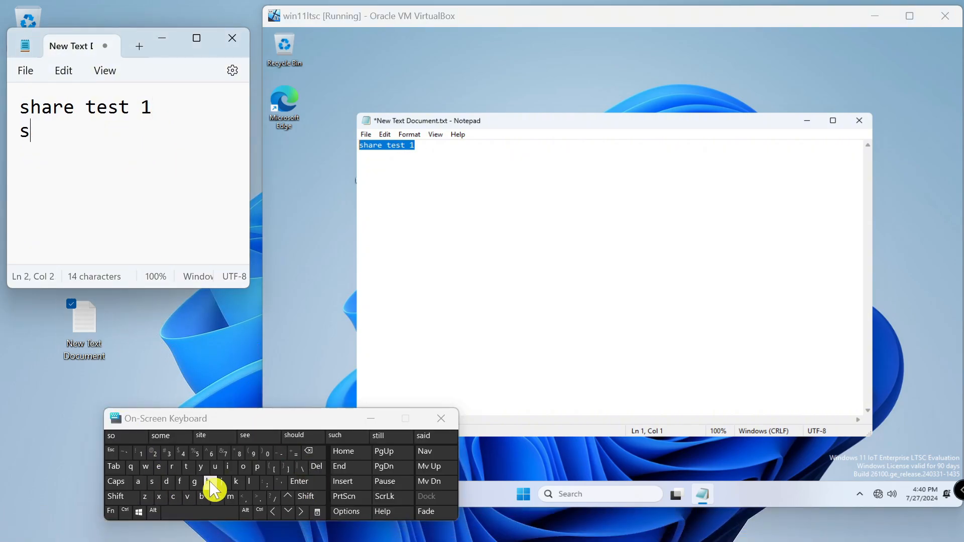
left_click(190, 517)
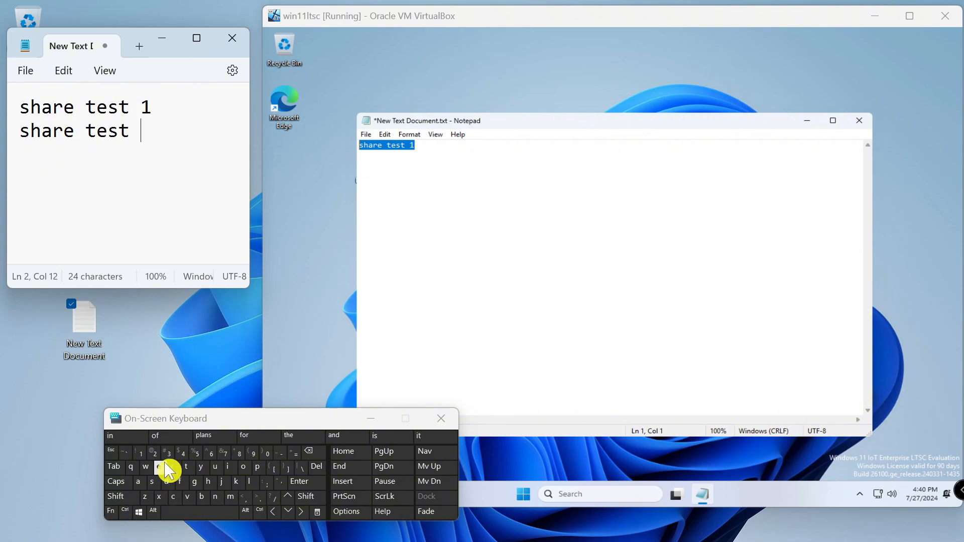
left_click(154, 454)
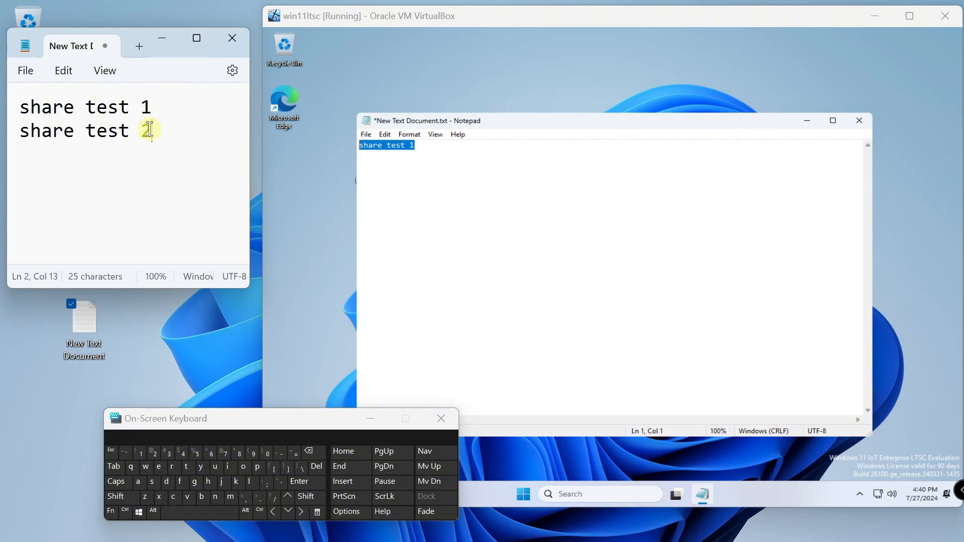
left_click_drag(150, 130, 19, 139)
right_click(46, 140)
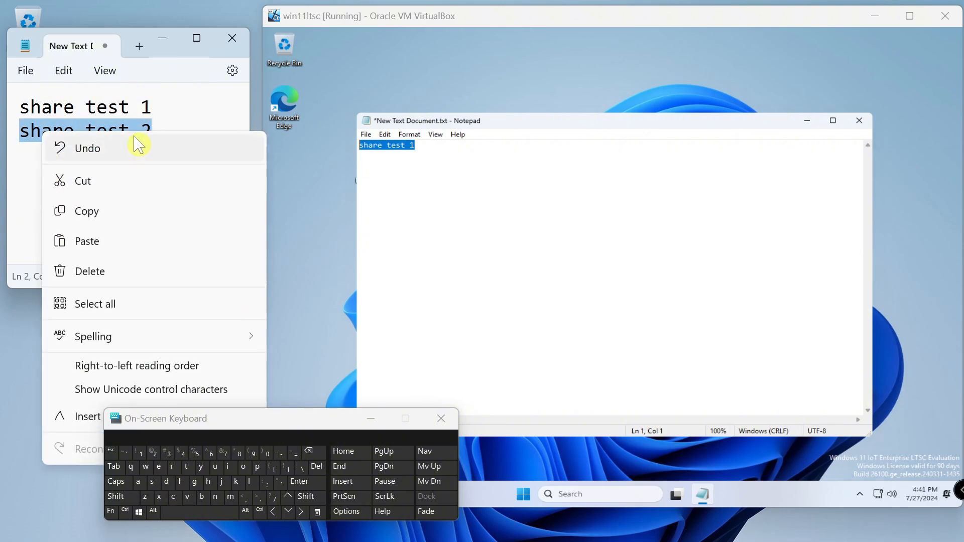
left_click(95, 217)
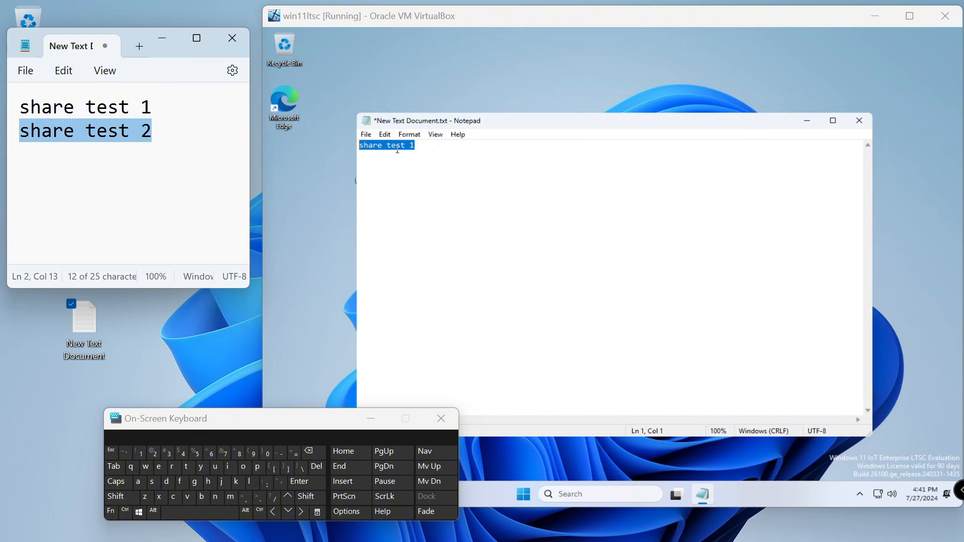
Paste the line copied on the host below "share test 1" in the guest's text document.
left_click(415, 146)
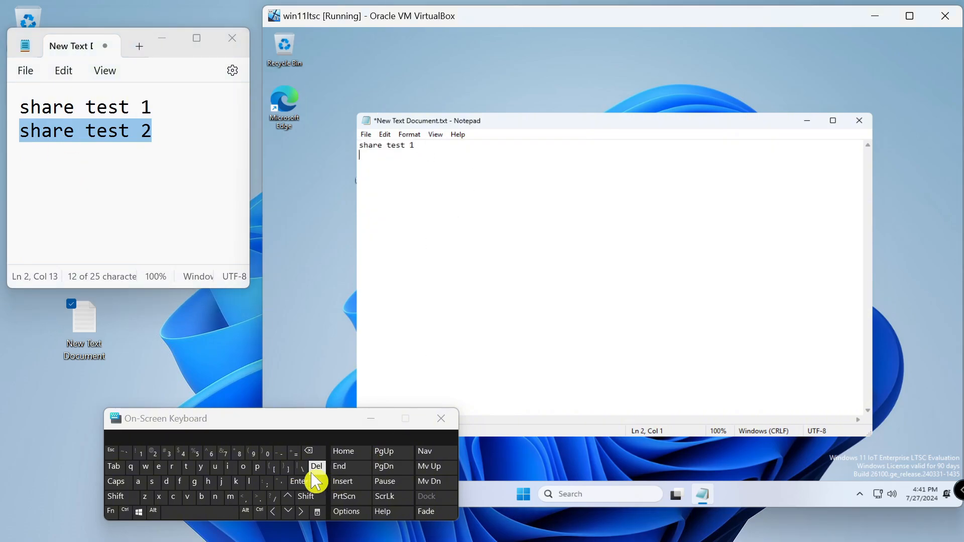
right_click(365, 154)
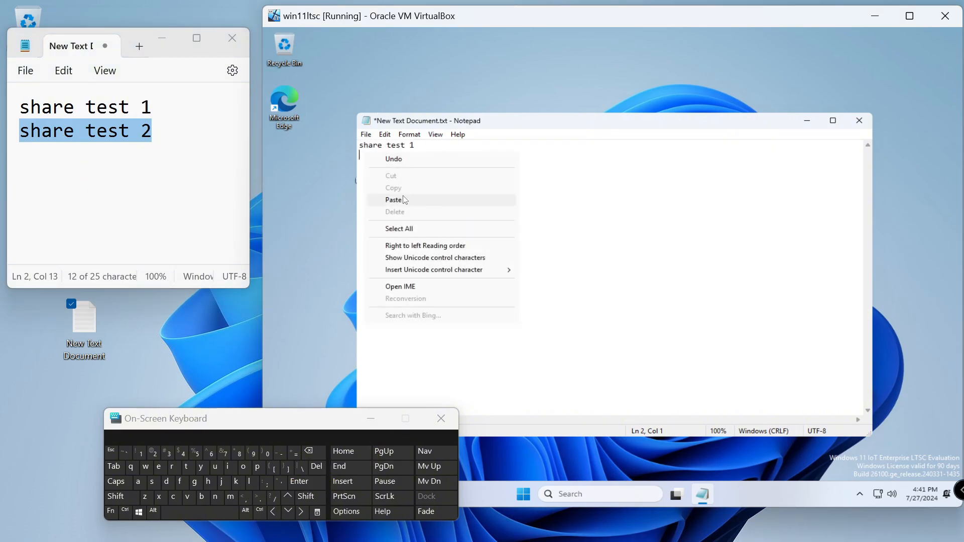
left_click(402, 201)
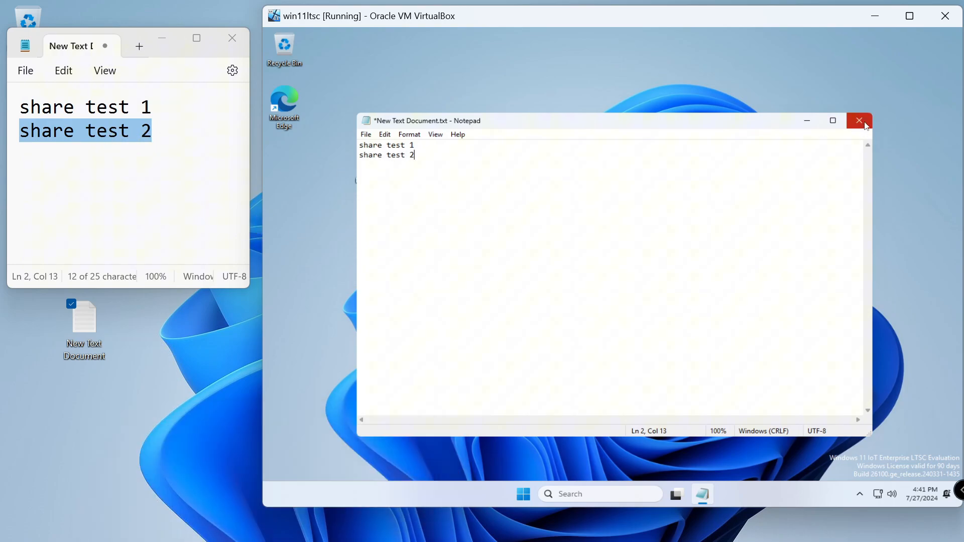
Save the changes to the guest's text document and close the documents in both guest and host.
left_click(867, 126)
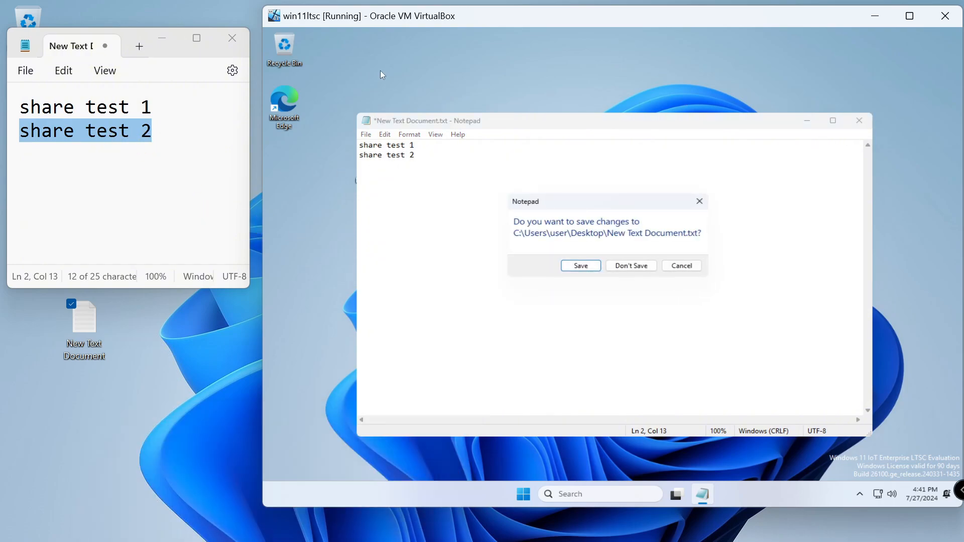
left_click(581, 266)
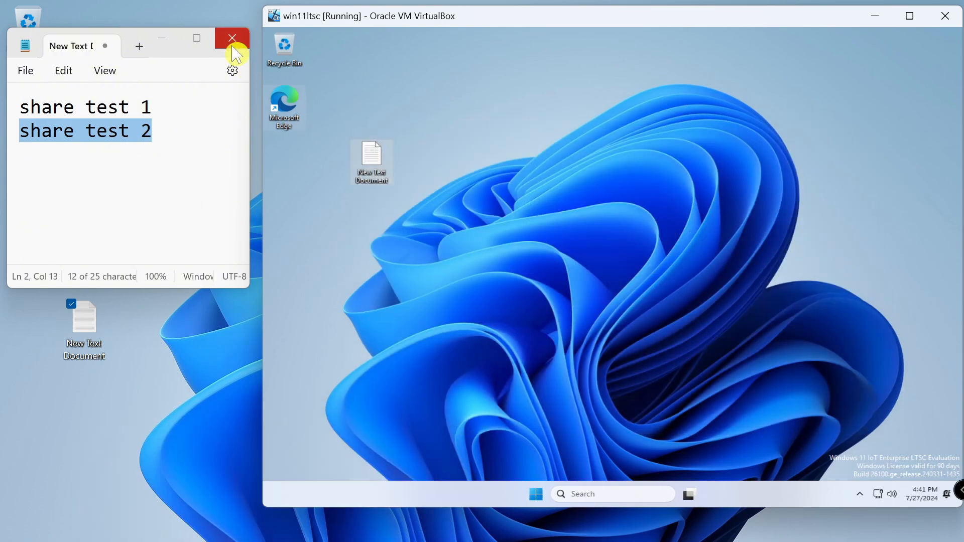
left_click(232, 38)
left_click(82, 213)
Create a new folder for the text document on the host desktop and transfer it to the guest desktop.
right_click(116, 128)
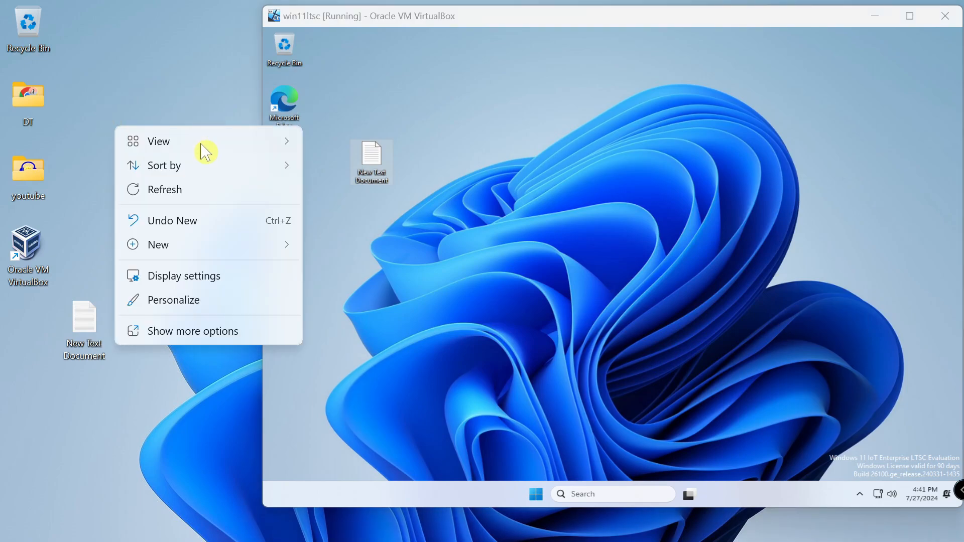
mouse_move(134, 251)
left_click(345, 247)
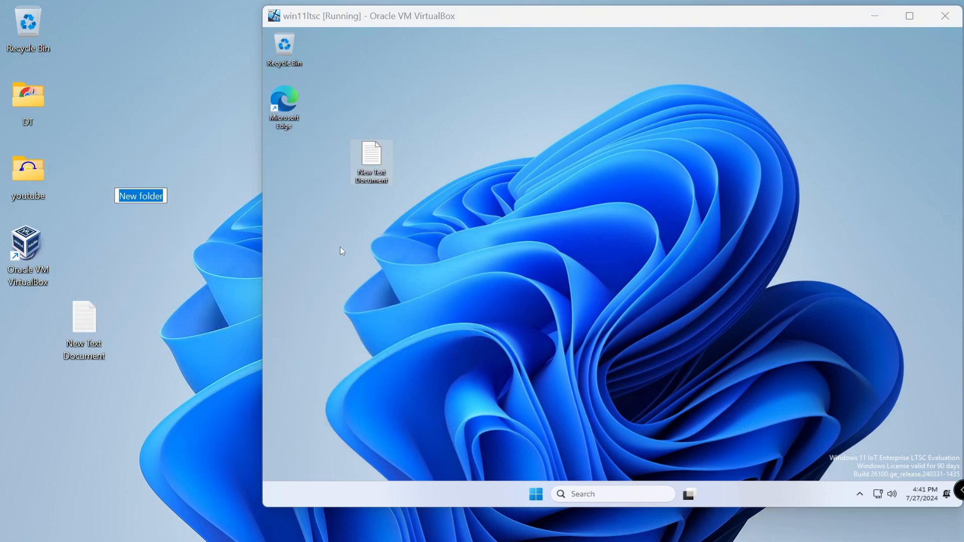
key("Return")
left_click_drag(82, 320, 402, 324)
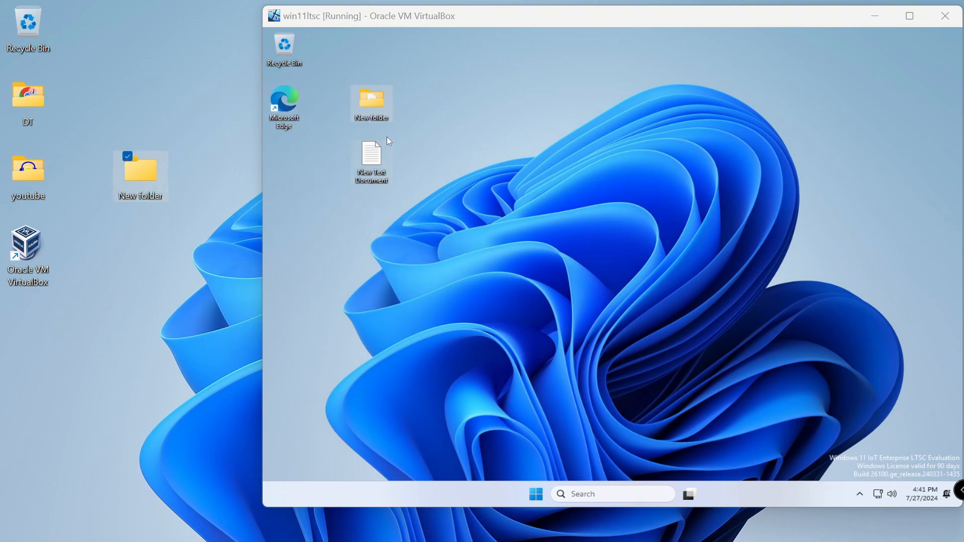
Create another new folder on the guest desktop and move the guest's text document into it.
right_click(327, 230)
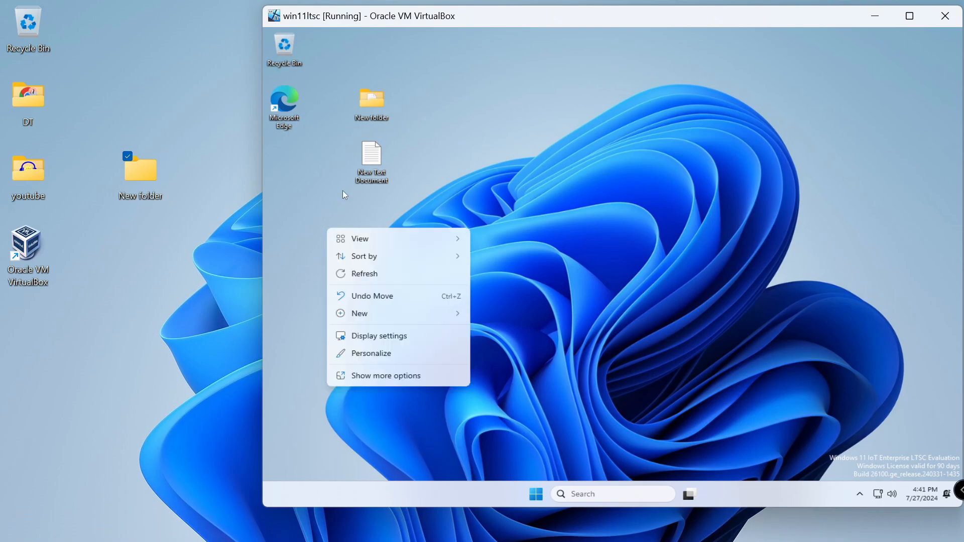
mouse_move(422, 315)
left_click(518, 317)
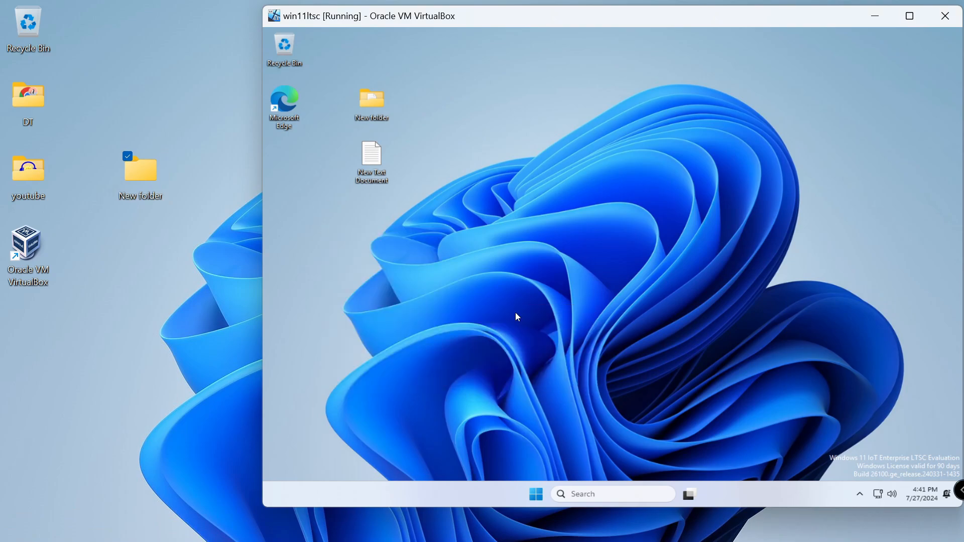
left_click_drag(366, 163, 331, 262)
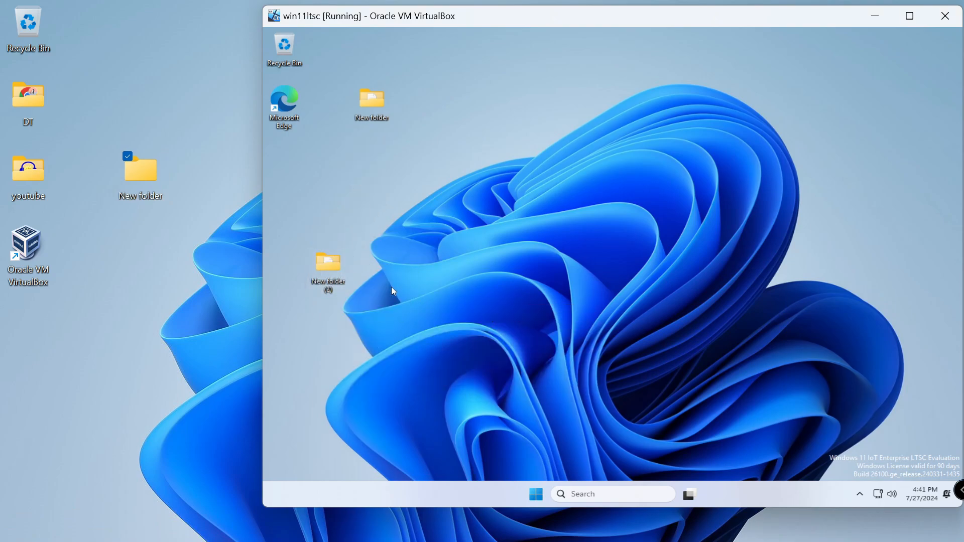
Copy New folder (2) from the guest desktop into the win11ltsc-share (Z:) network drive.
right_click(537, 496)
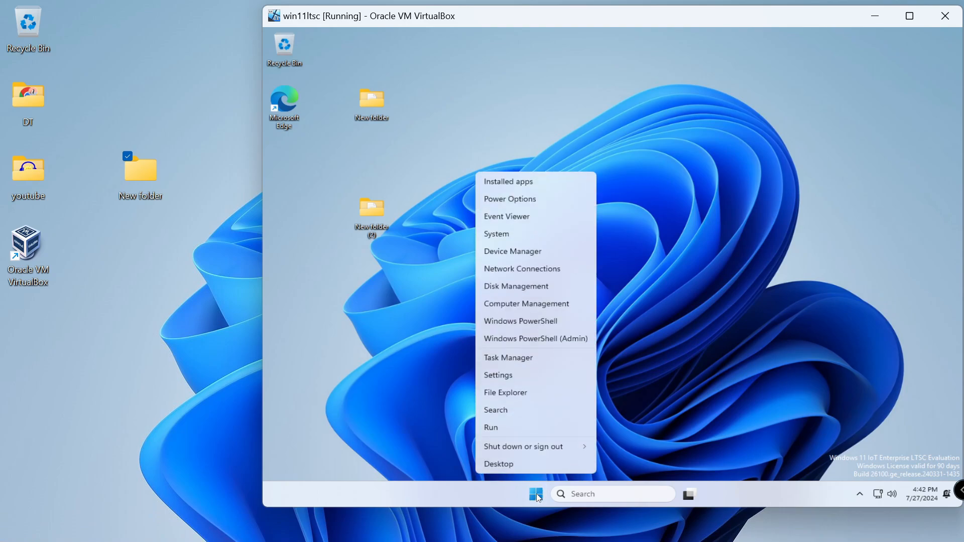
left_click(507, 392)
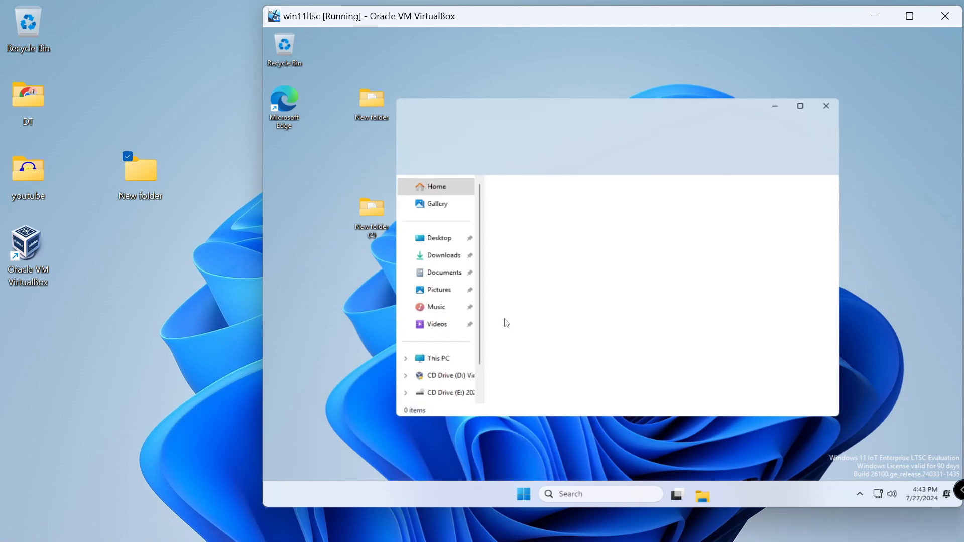
left_click(426, 361)
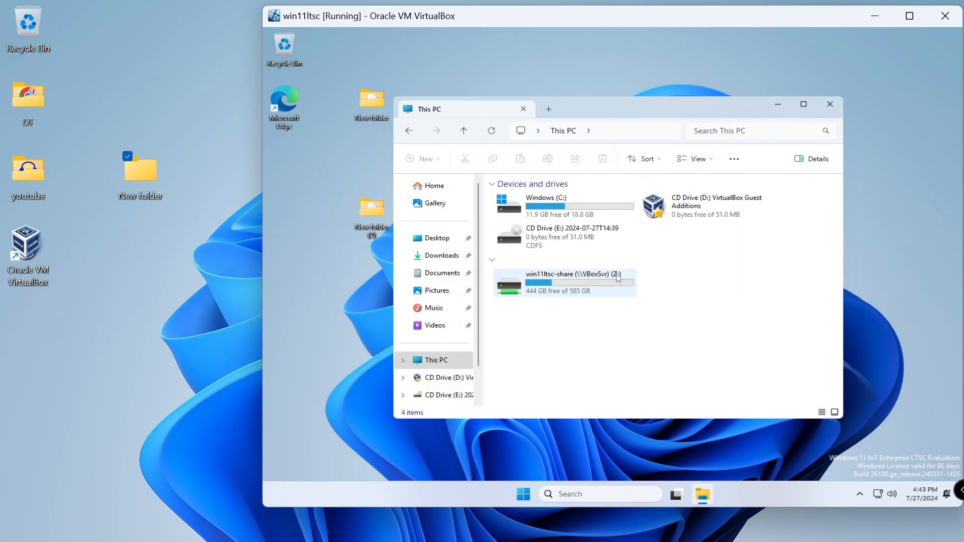
double_click(520, 282)
left_click_drag(366, 209, 548, 232)
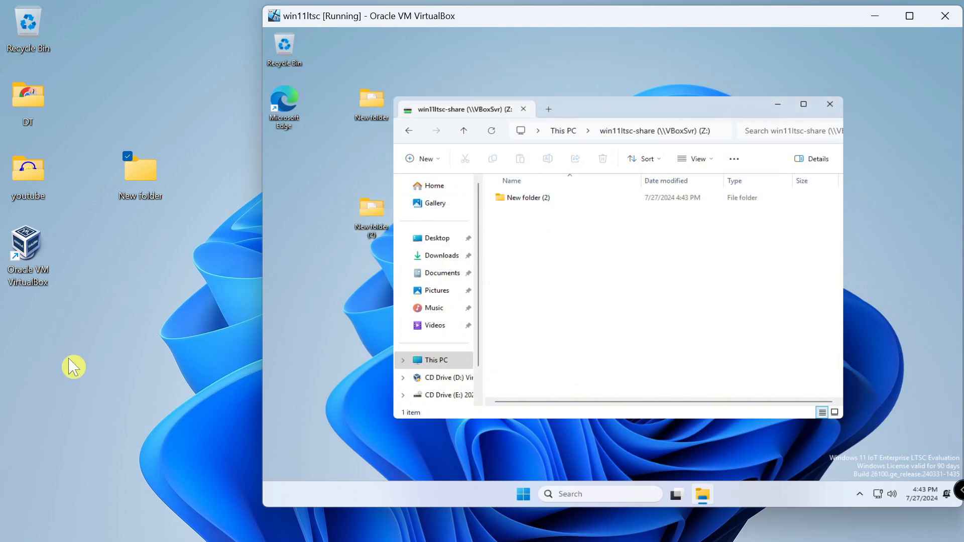
On the host, browse to the win11ltsc-share folder on drive C.
mouse_move(63, 529)
left_click(400, 525)
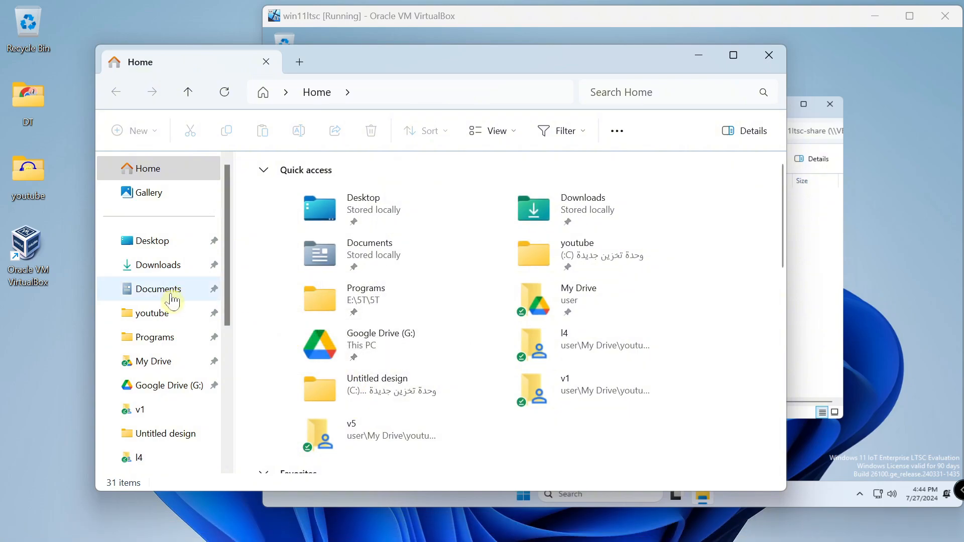
scroll(172, 301, "down", 3)
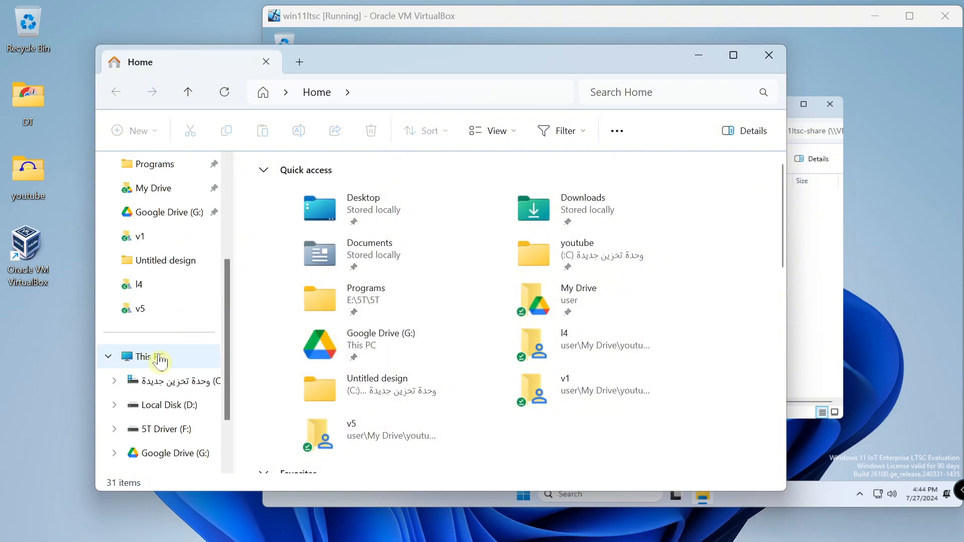
left_click(159, 358)
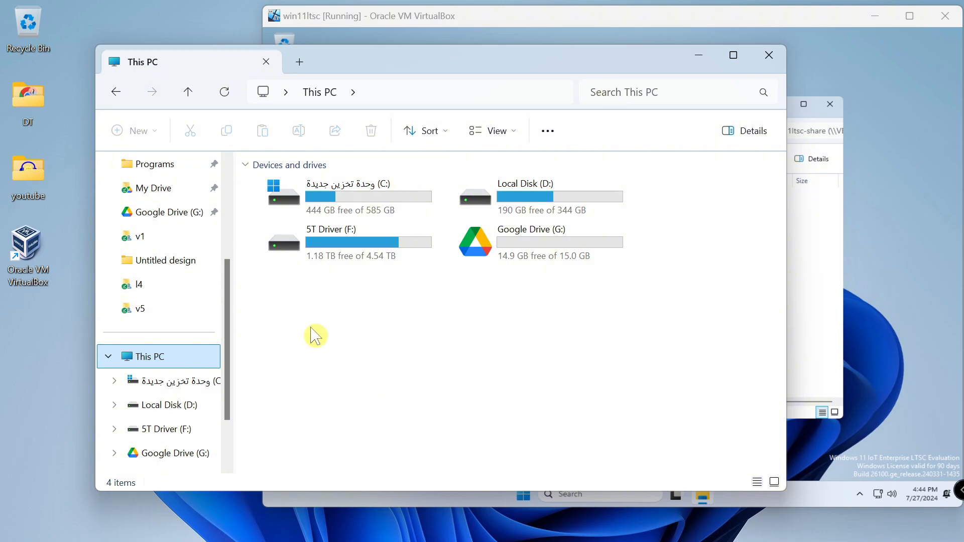
double_click(364, 194)
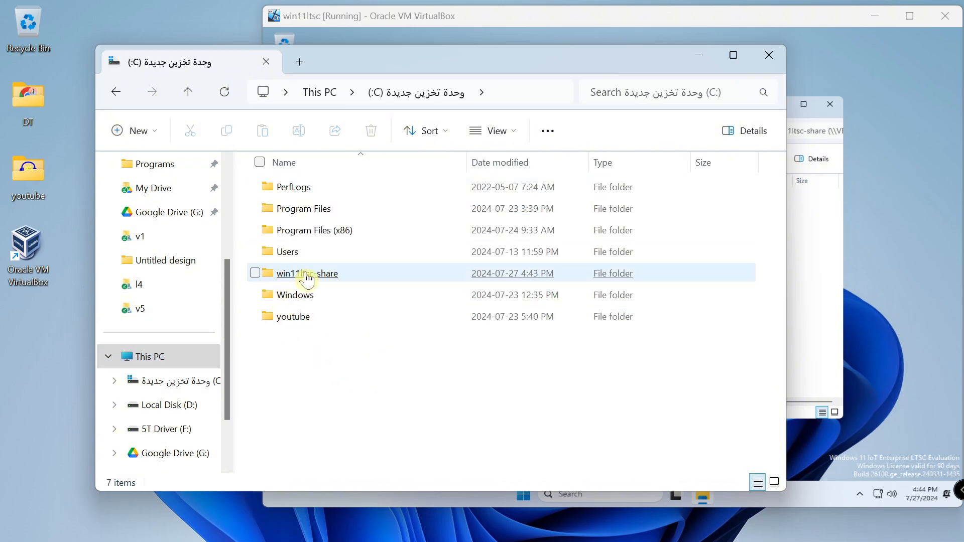
double_click(308, 278)
Open New Text Document from New folder (2) in the host's shared folder to check its contents, and close it.
double_click(289, 195)
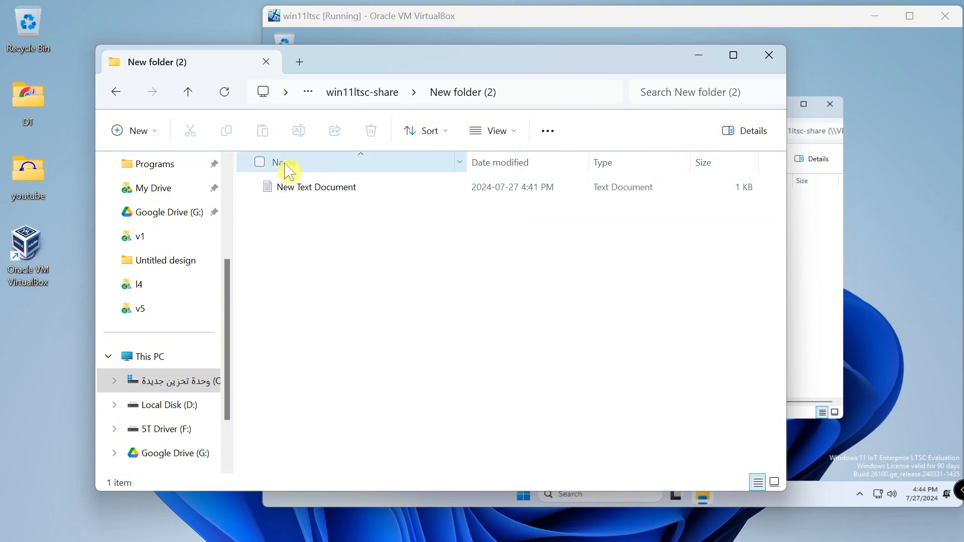
double_click(340, 190)
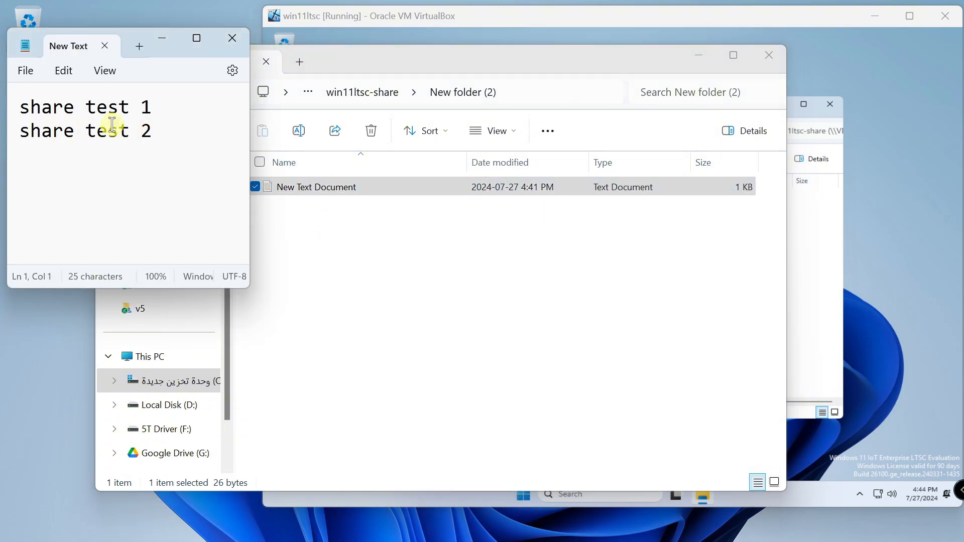
left_click(232, 38)
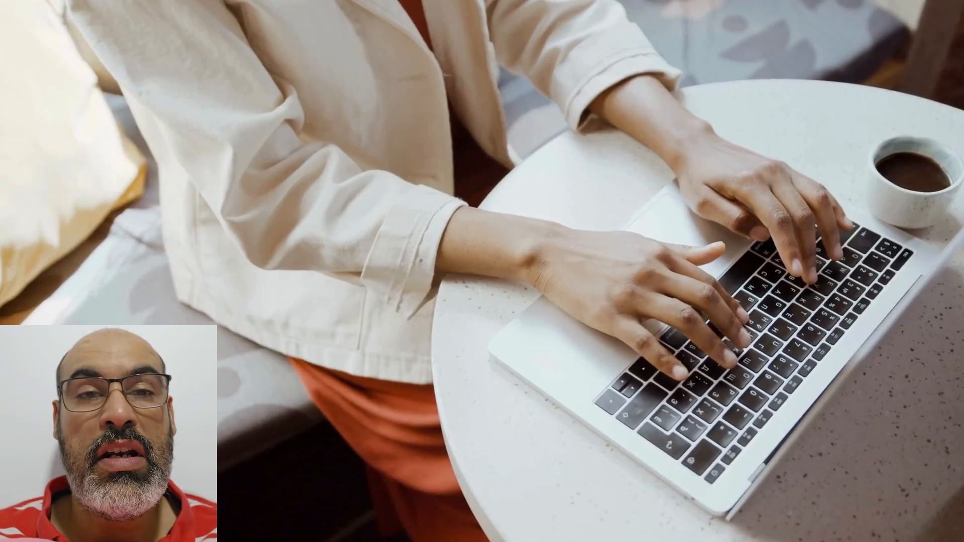